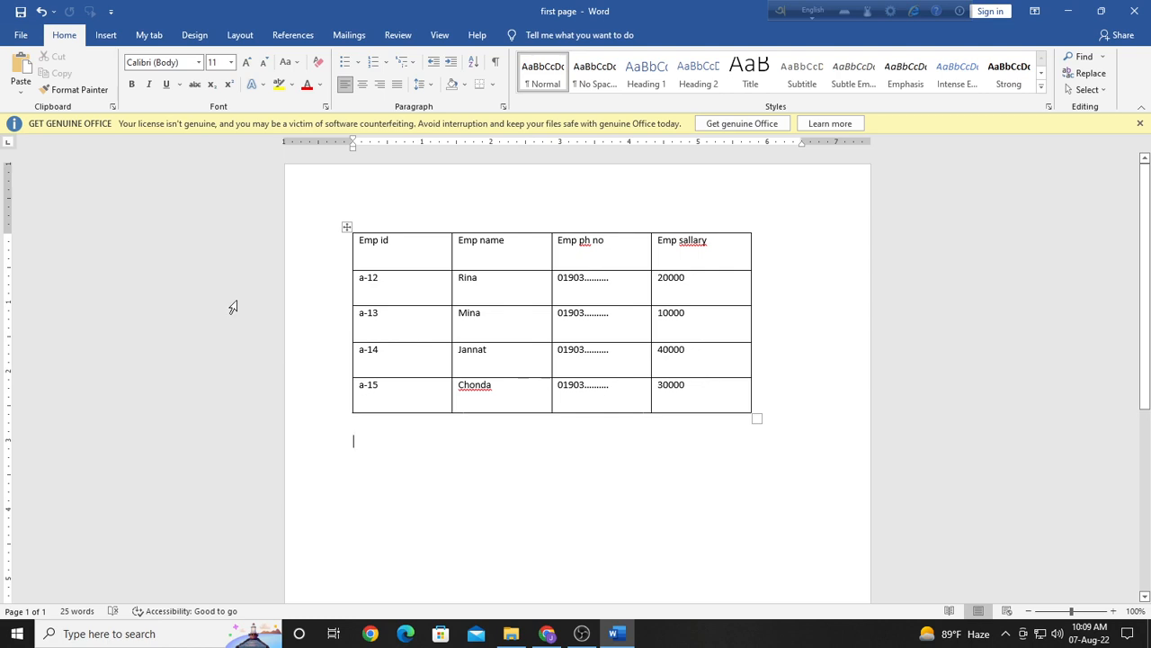
# - Correct the misspelled word in the "Emp sallary" header to "salary" using the spelling suggestion
pyautogui.rightClick(695, 246)
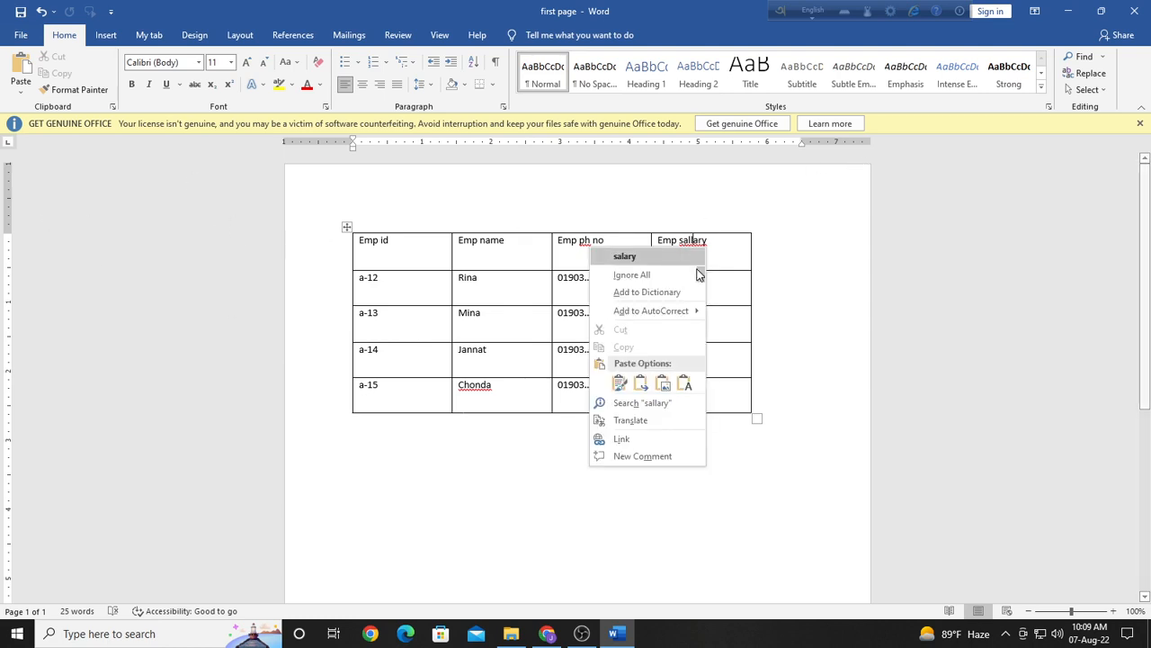
pyautogui.click(668, 257)
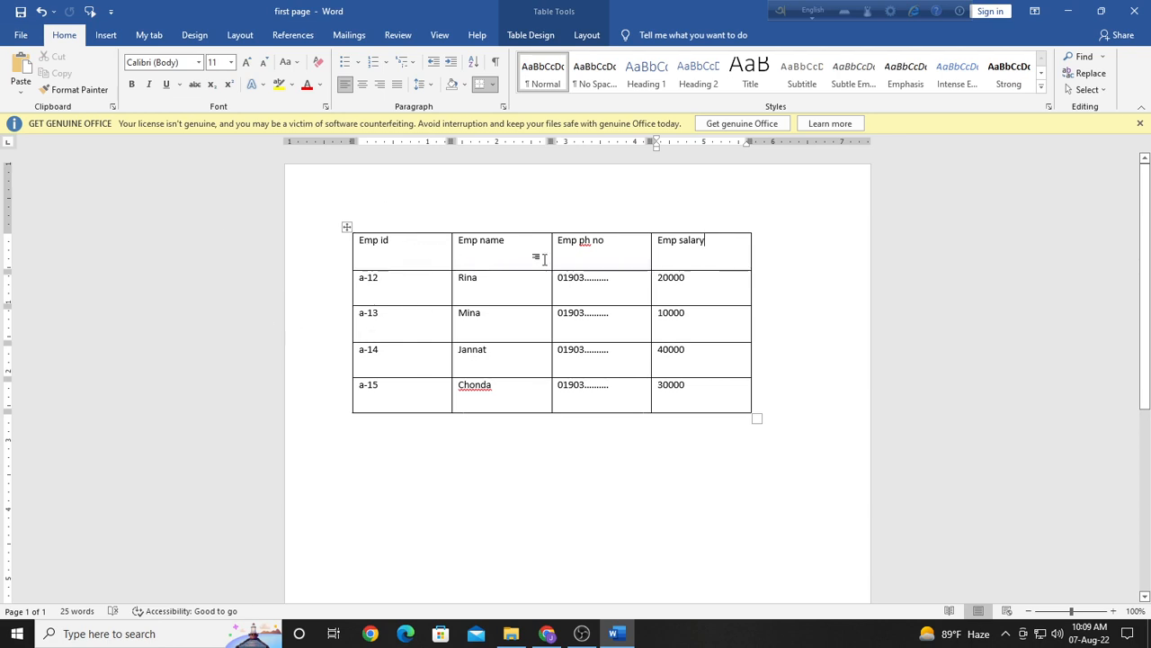
# - Insert blank table rows below the header row, below the first employee row and above the last employee row
pyautogui.moveTo(341, 287)
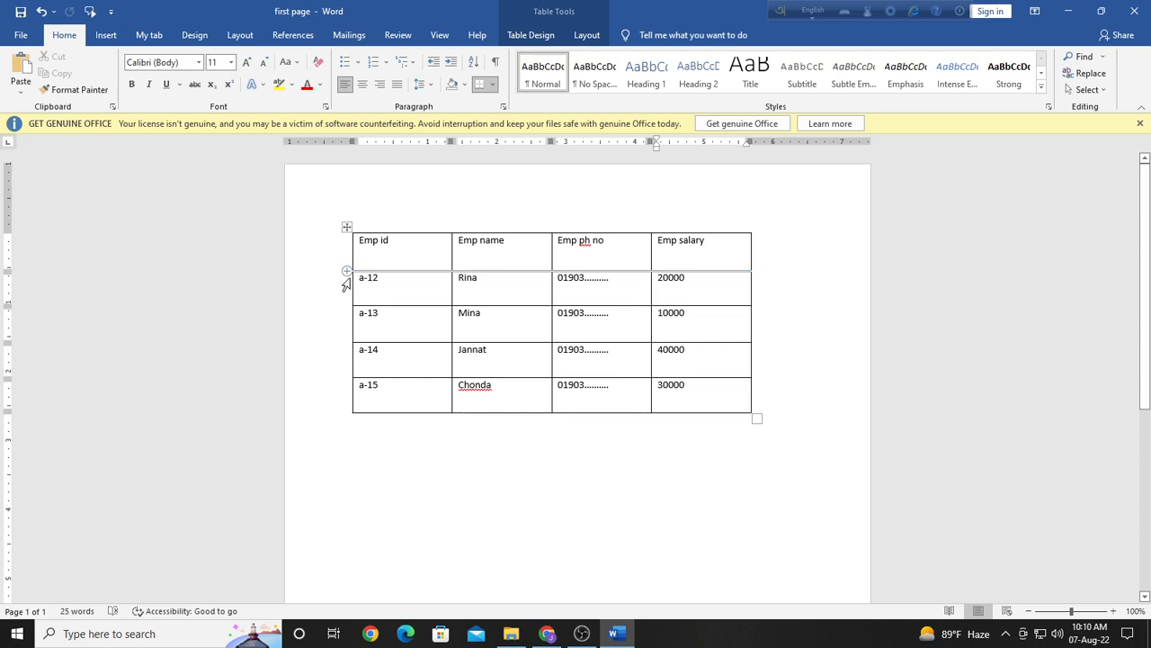
pyautogui.click(347, 270)
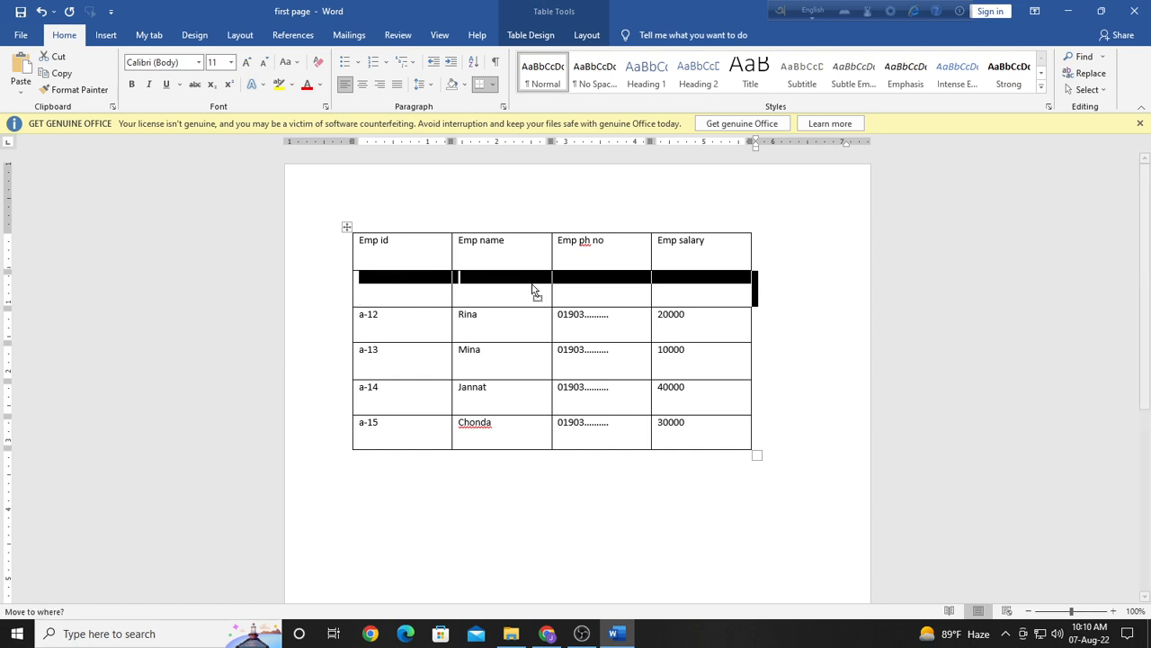
pyautogui.click(685, 297)
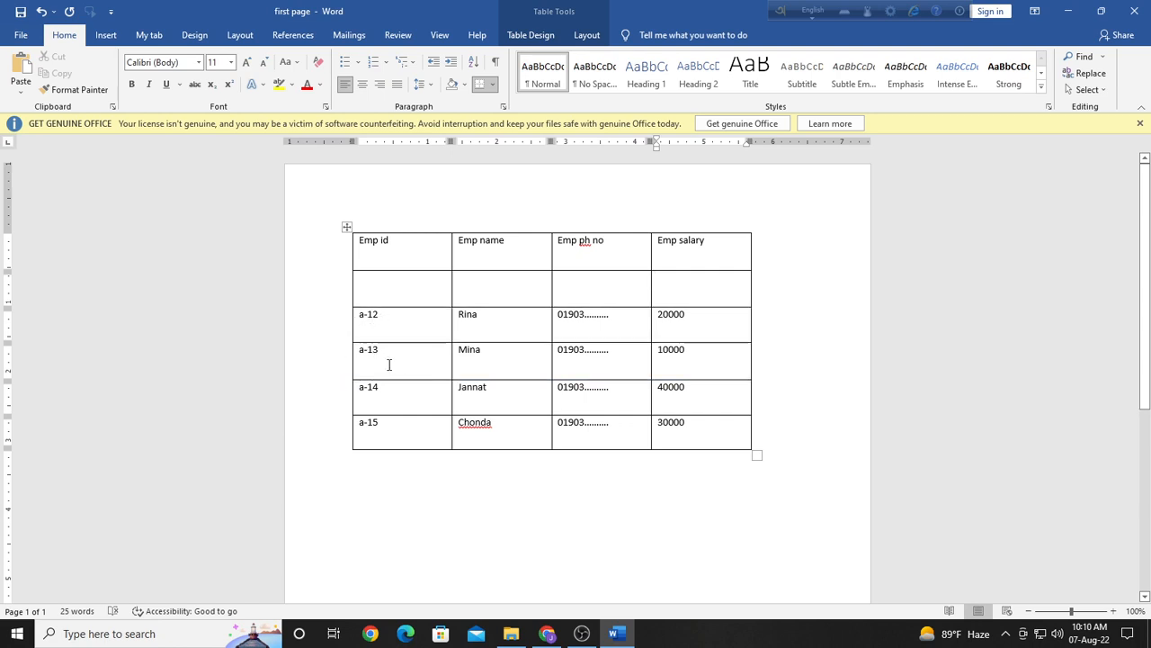
pyautogui.click(348, 344)
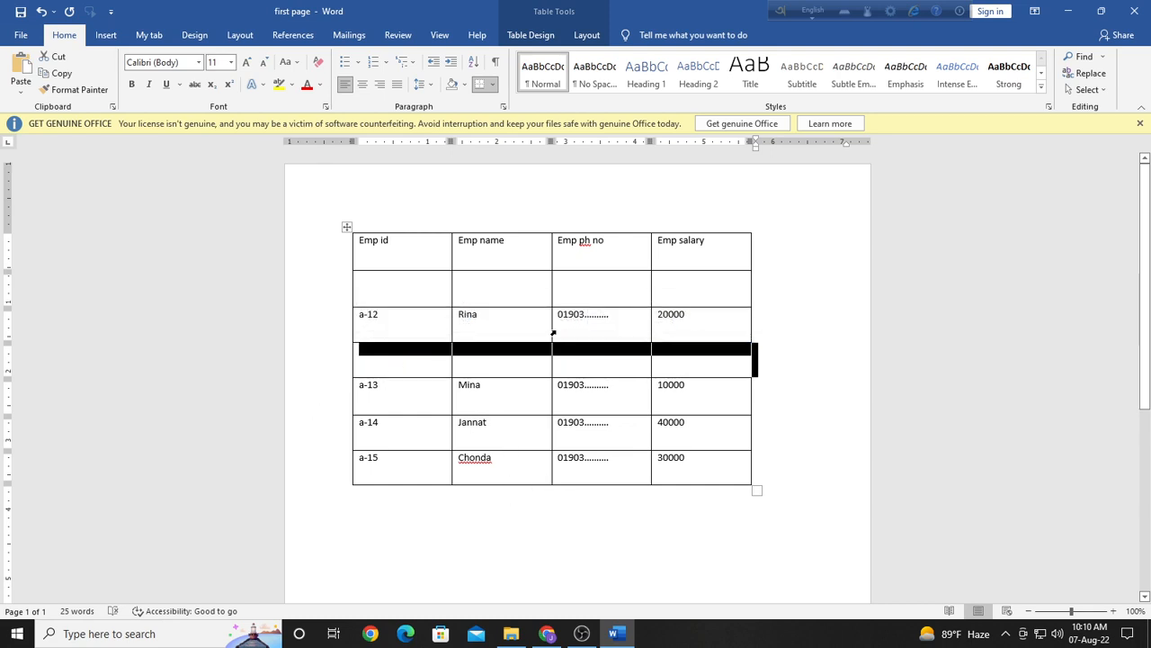
pyautogui.click(816, 309)
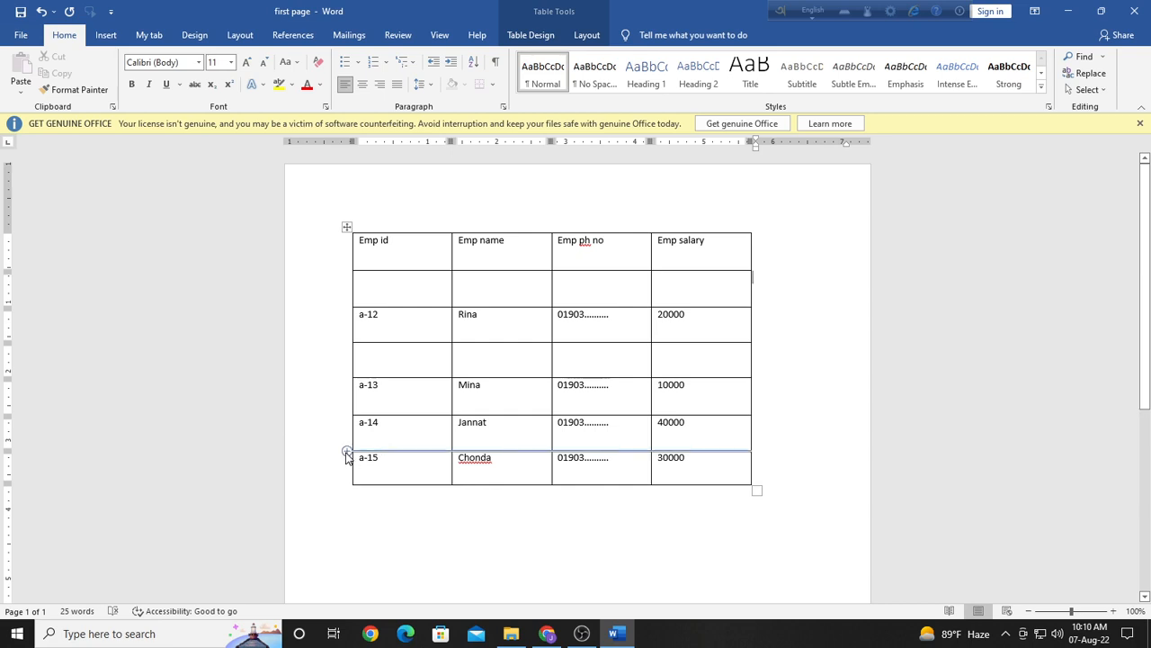
pyautogui.click(347, 450)
pyautogui.click(712, 401)
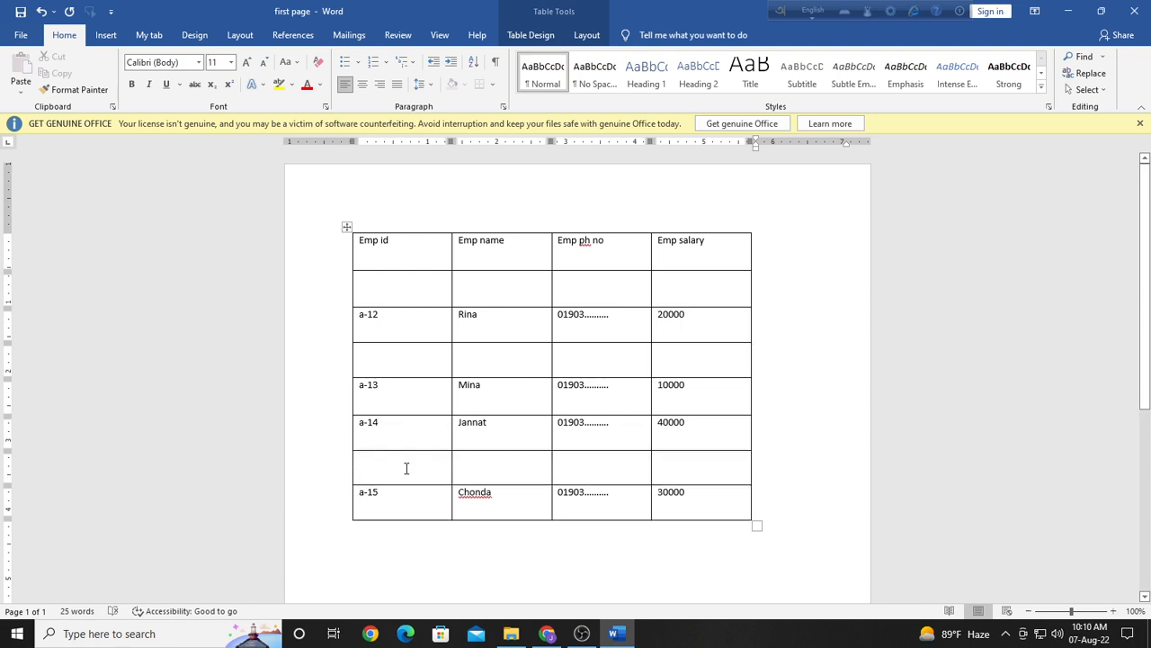
# - Undo the three blank row insertions
pyautogui.hotkey('ctrl', 'z')
pyautogui.hotkey('ctrl', 'z')
pyautogui.hotkey('ctrl', 'z')
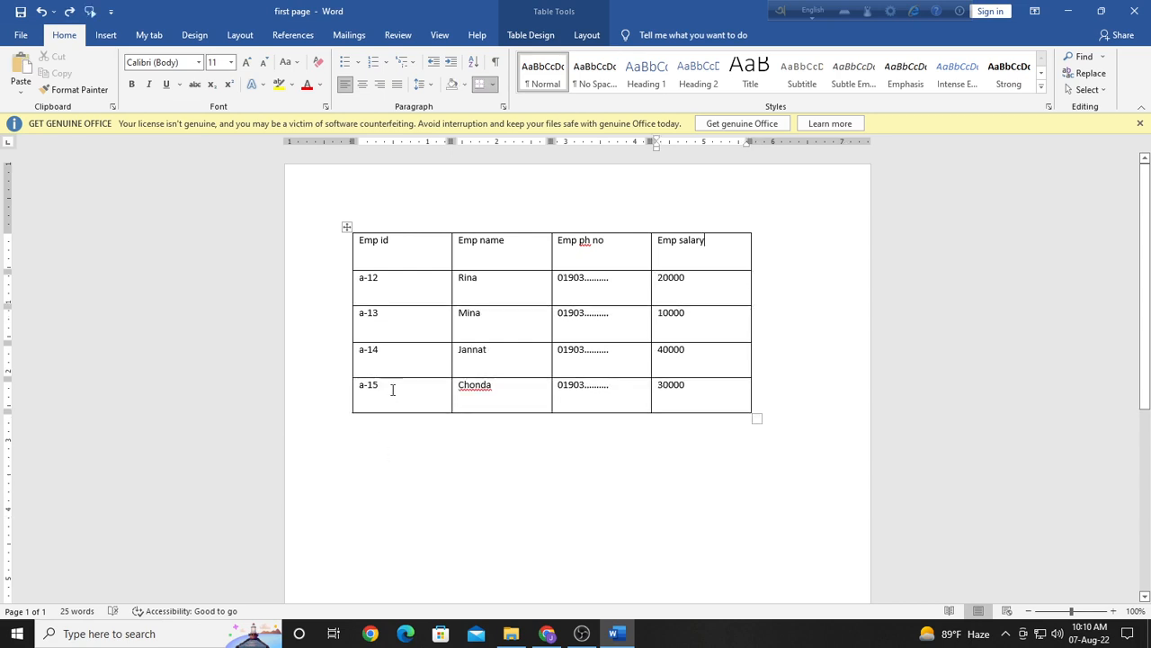
pyautogui.moveTo(358, 244); pyautogui.dragTo(718, 411)
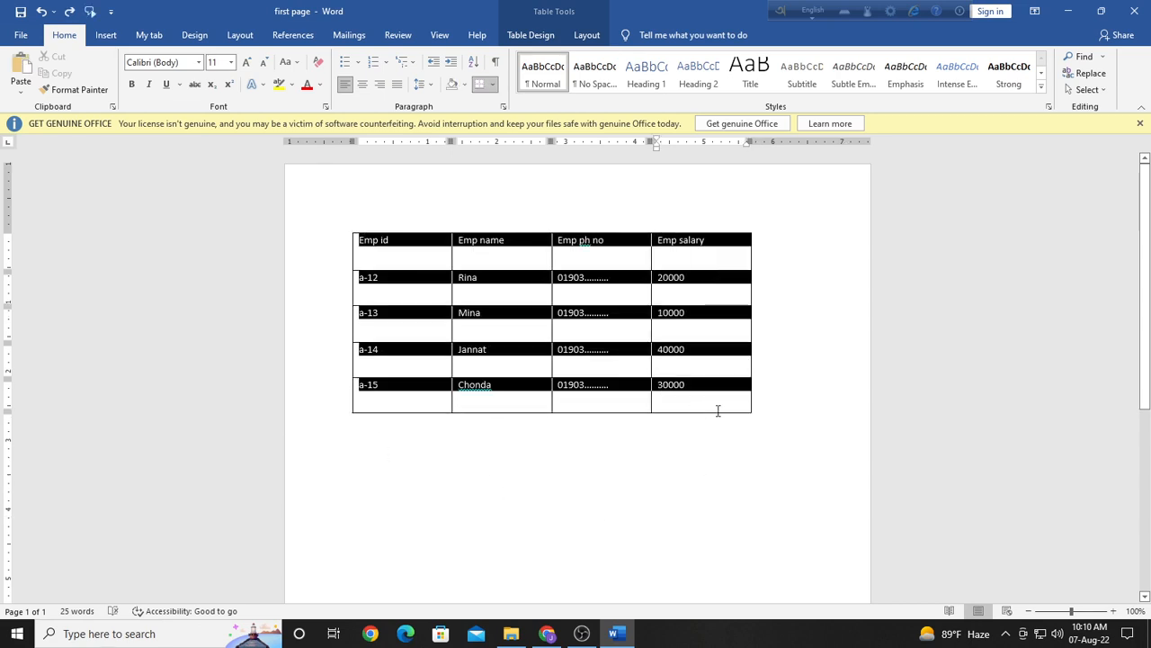
pyautogui.click(552, 484)
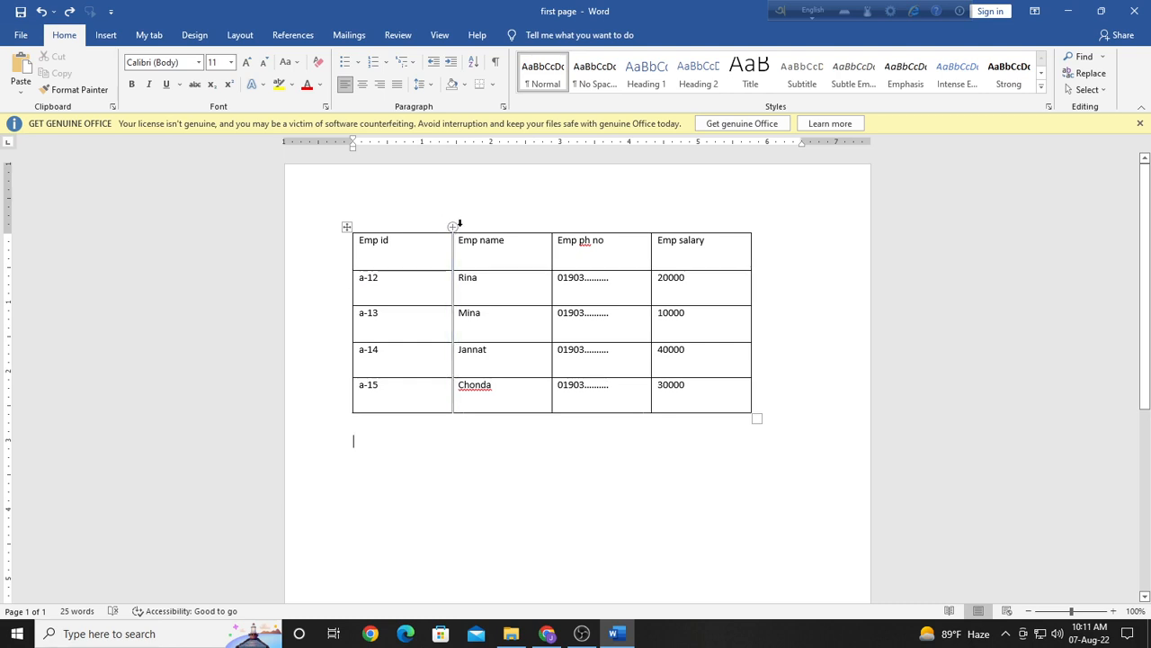
# - Insert one blank column after Emp id and two blank columns between Emp name and Emp ph no
pyautogui.moveTo(452, 228)
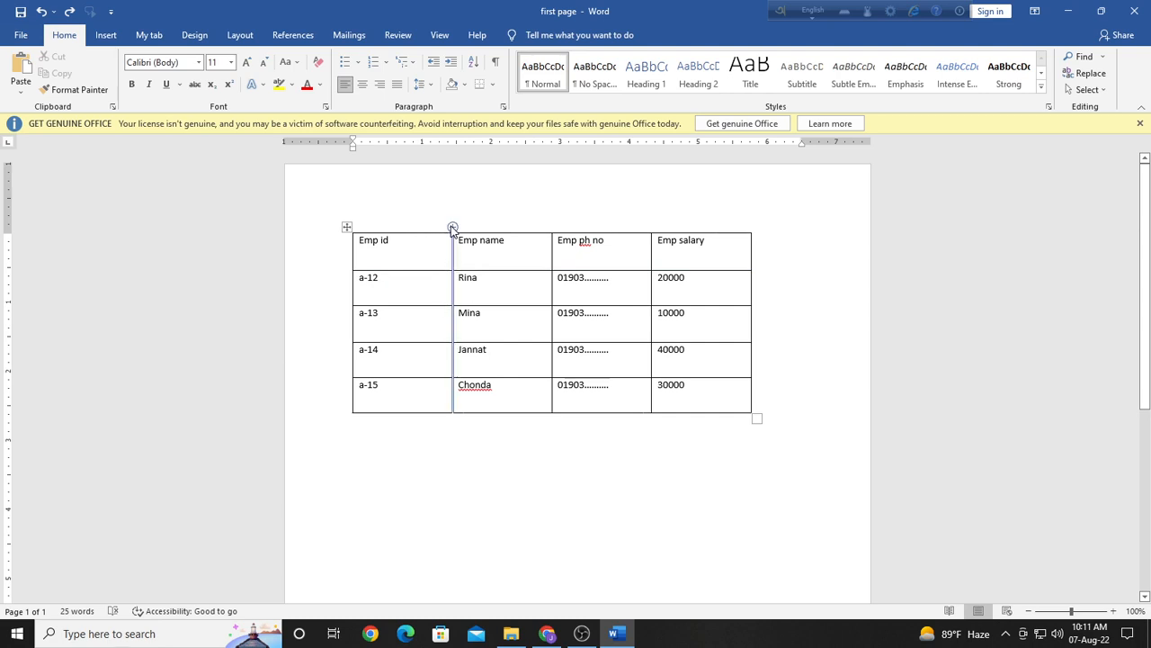
pyautogui.click(453, 227)
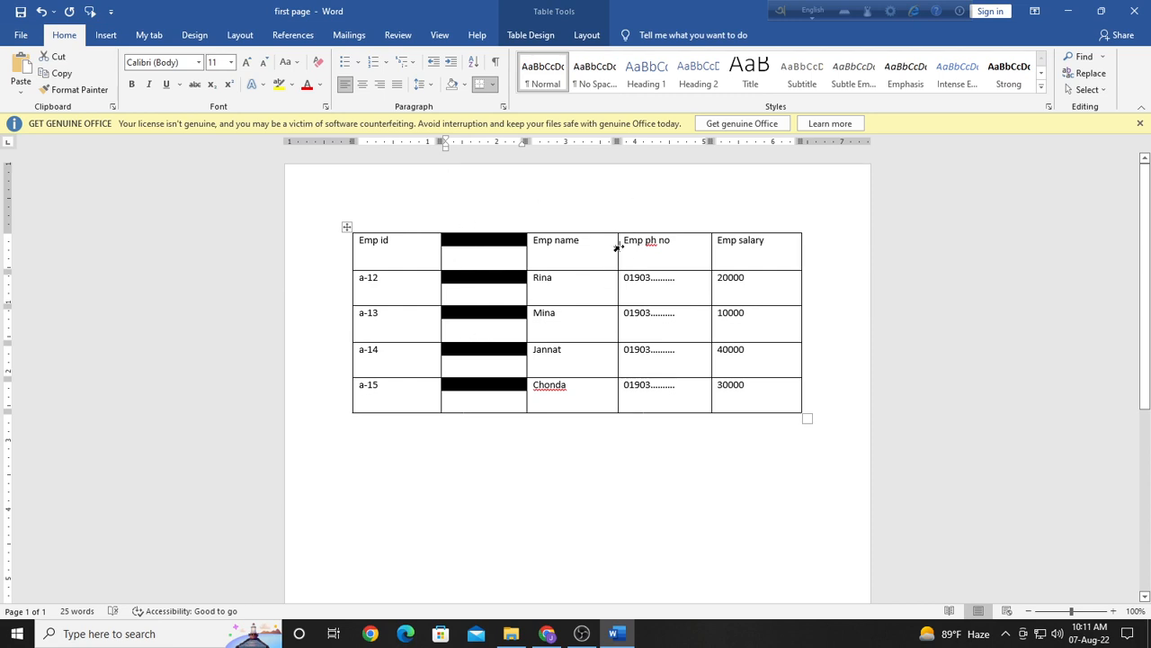
pyautogui.click(648, 228)
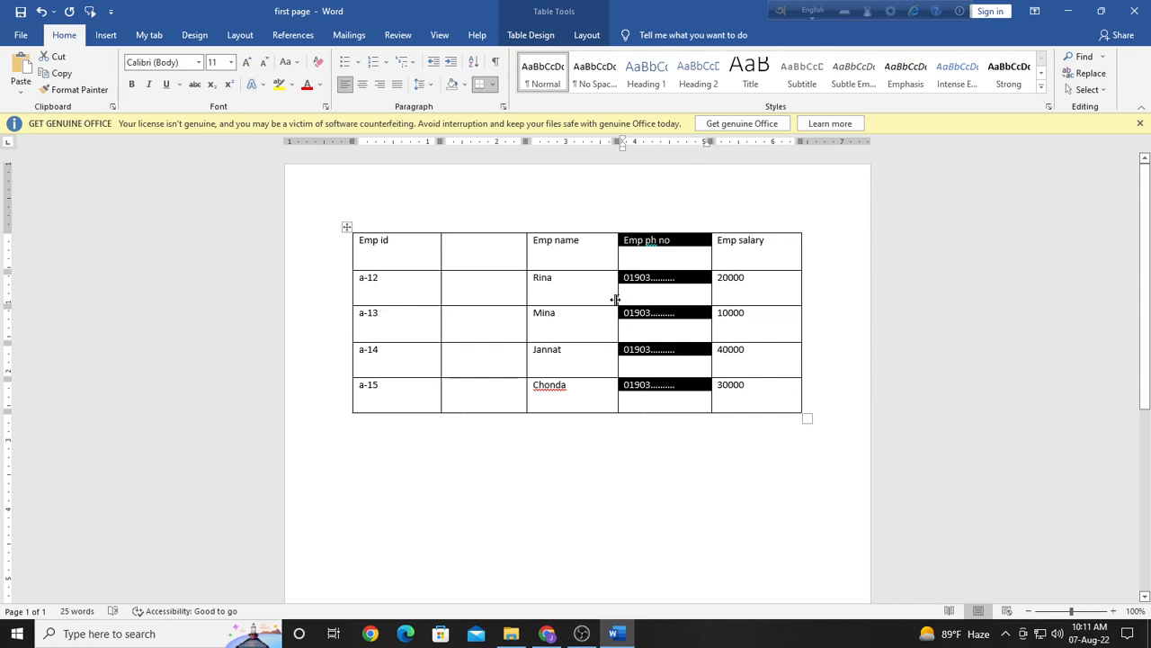
pyautogui.click(619, 227)
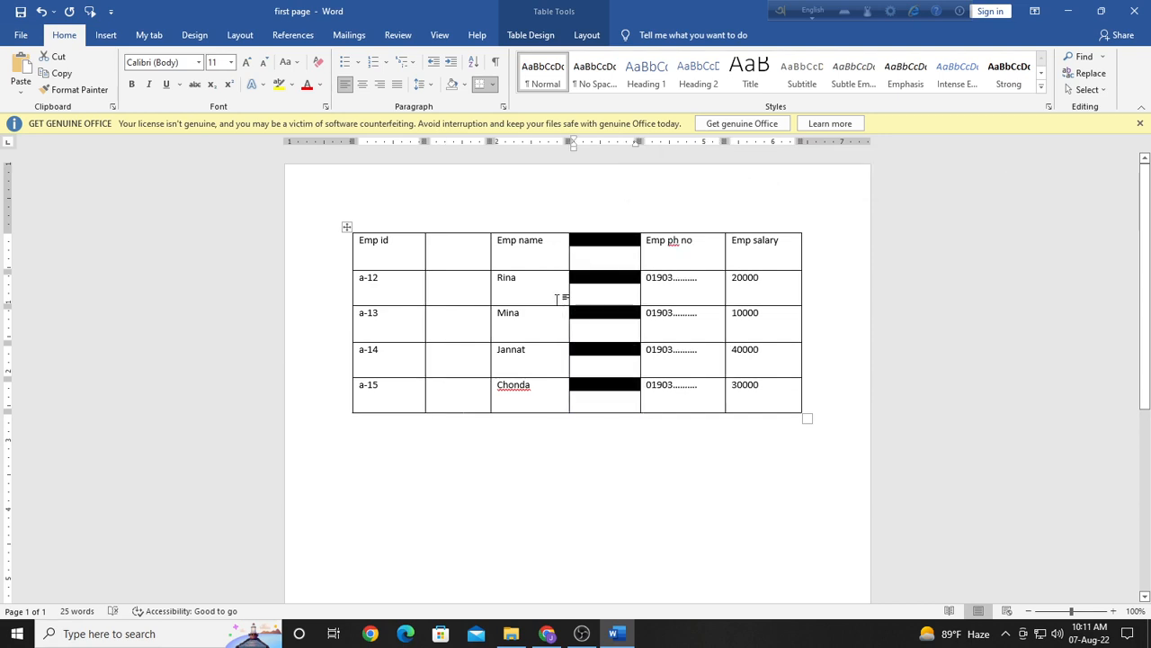
pyautogui.click(640, 225)
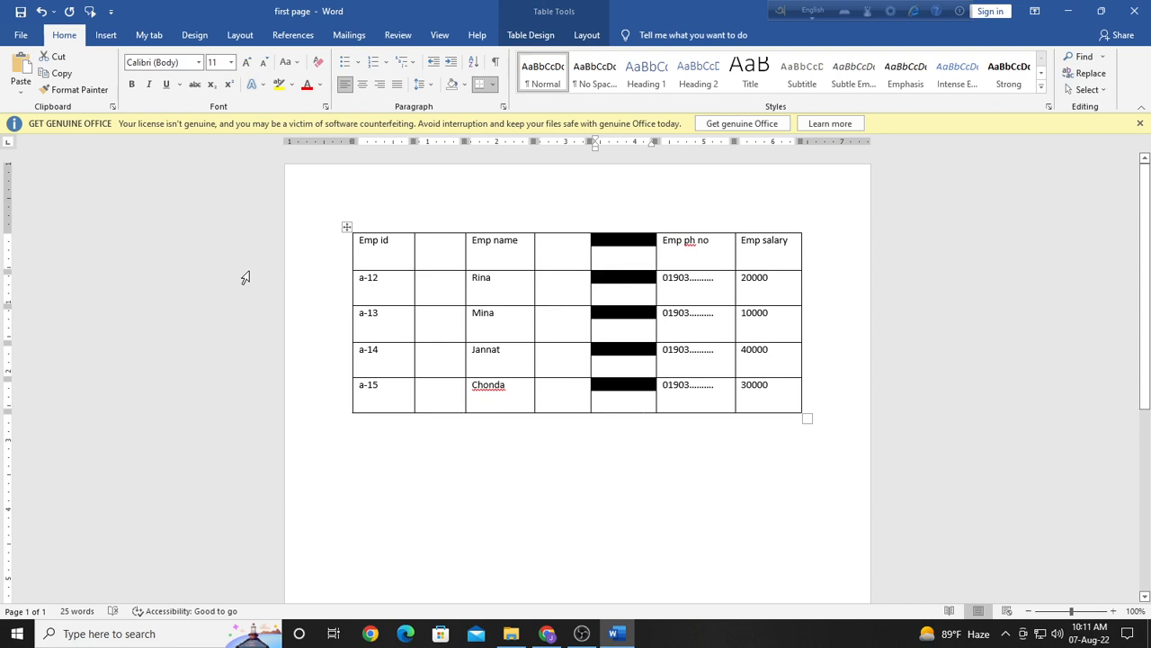
# - Undo the three blank column insertions
pyautogui.hotkey('ctrl', 'z')
pyautogui.hotkey('ctrl', 'z')
pyautogui.hotkey('ctrl', 'z')
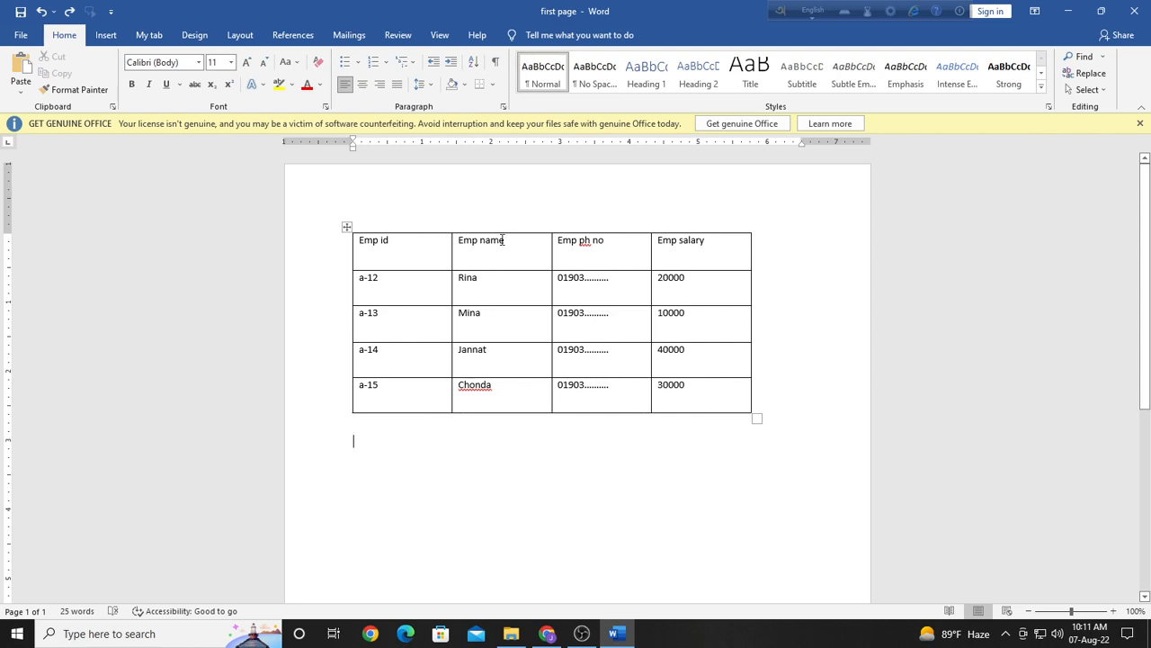
# - Cut the entire Emp name column from the table
pyautogui.moveTo(465, 237); pyautogui.dragTo(493, 403)
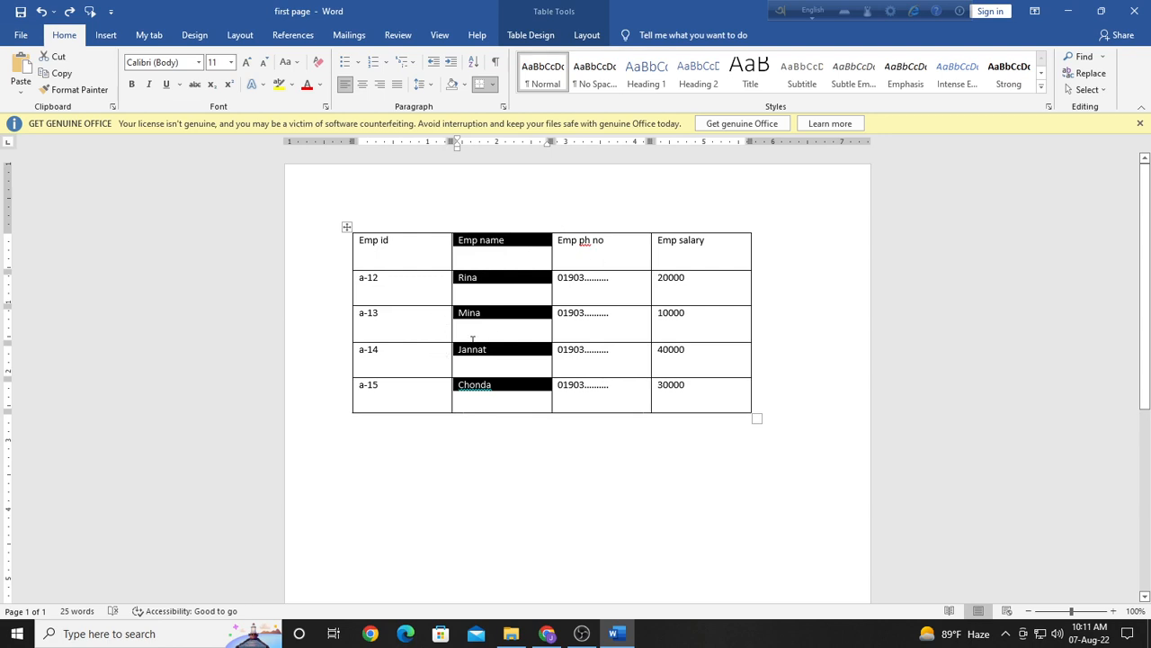
pyautogui.rightClick(472, 338)
pyautogui.click(490, 376)
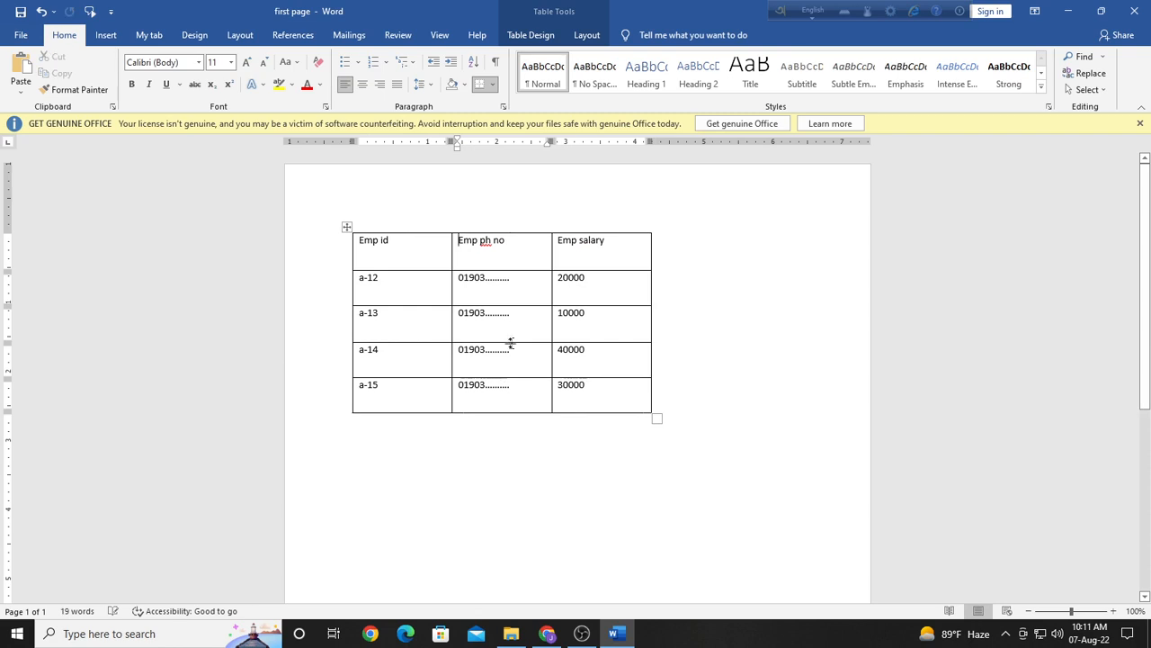
# - Try to paste the cut Emp name column back as a new column beside Emp salary
pyautogui.rightClick(654, 233)
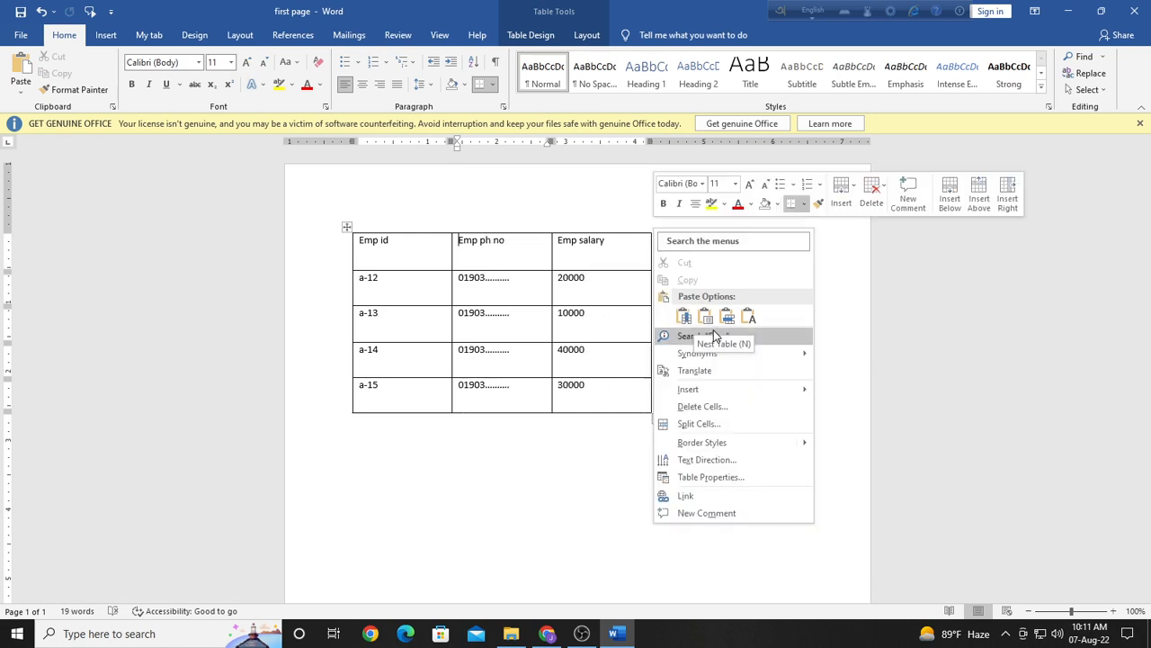
pyautogui.click(556, 461)
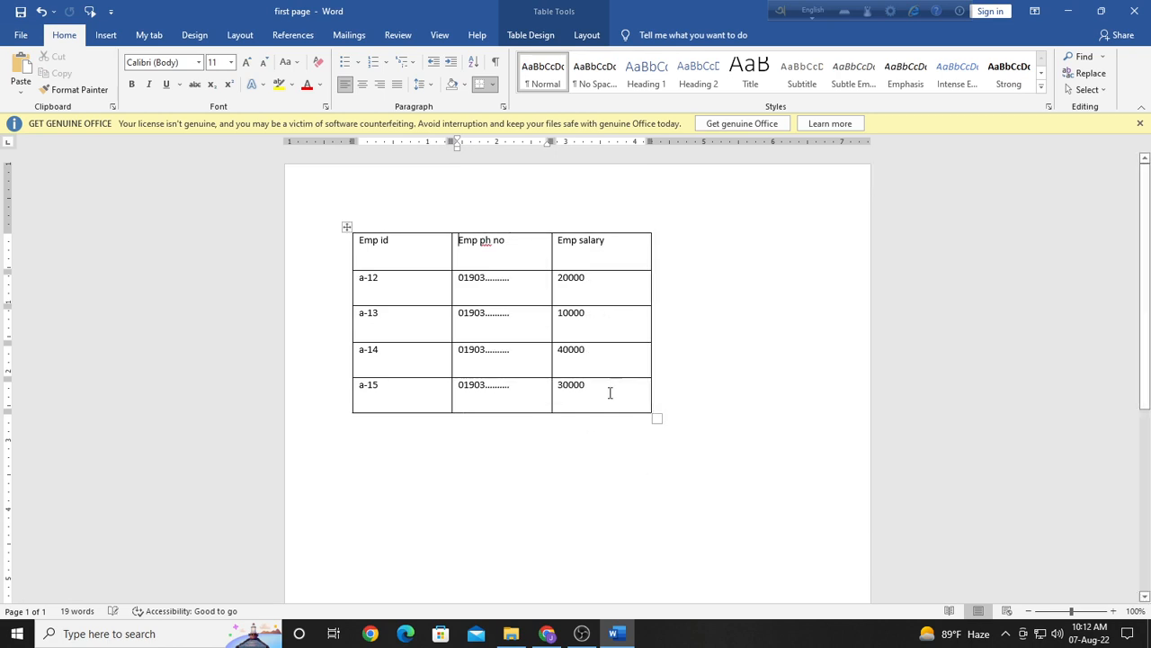
pyautogui.click(652, 229)
pyautogui.rightClick(652, 232)
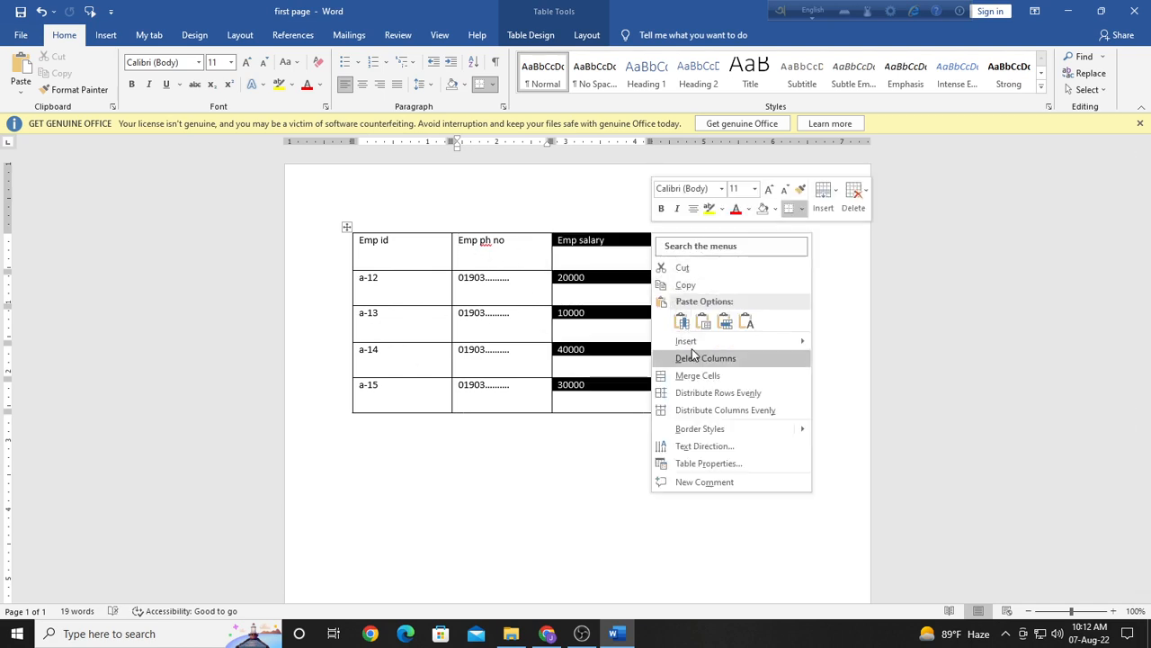
pyautogui.click(683, 324)
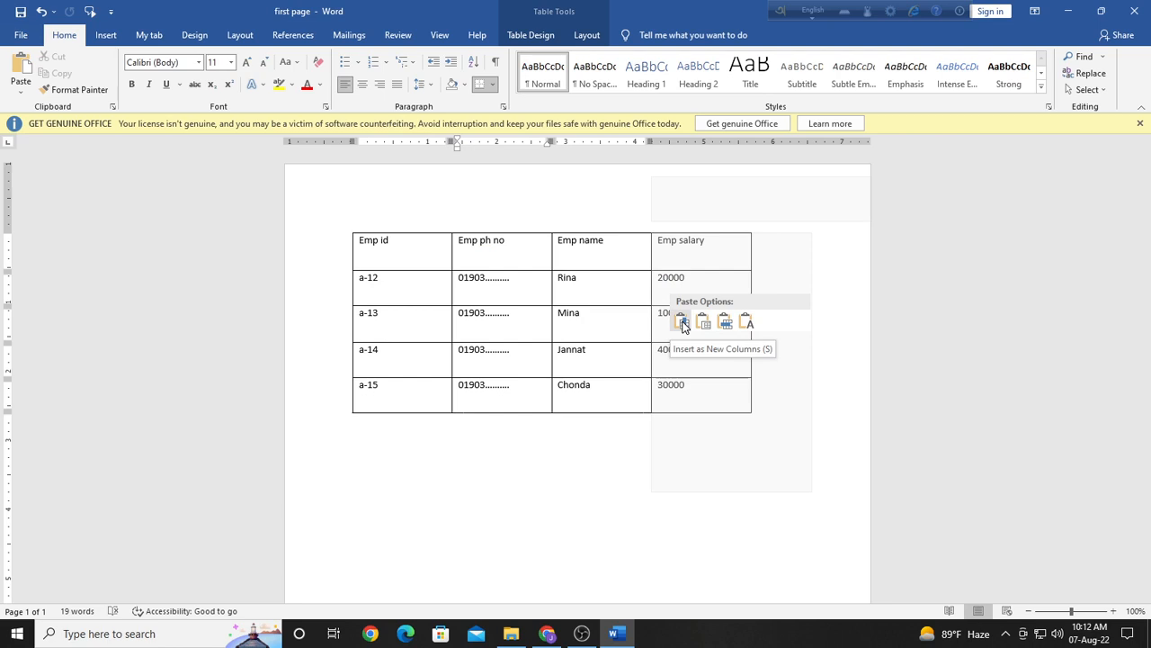
pyautogui.click(542, 546)
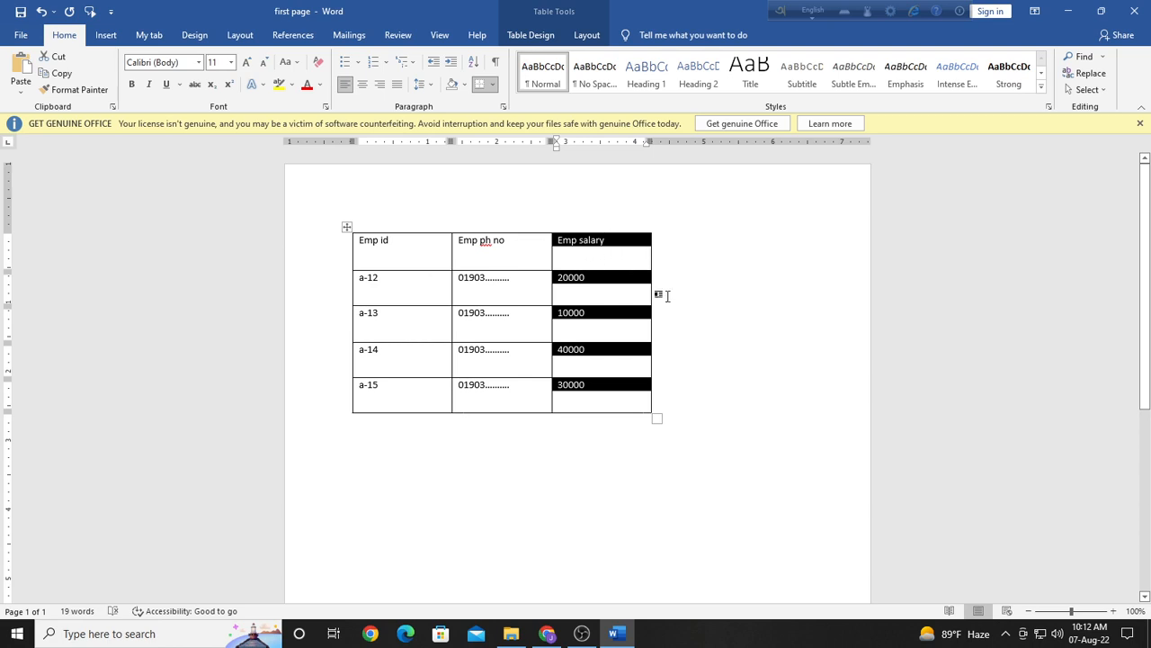
# - Insert a blank column after the Emp salary column
pyautogui.moveTo(656, 229)
pyautogui.click(653, 227)
pyautogui.rightClick(654, 230)
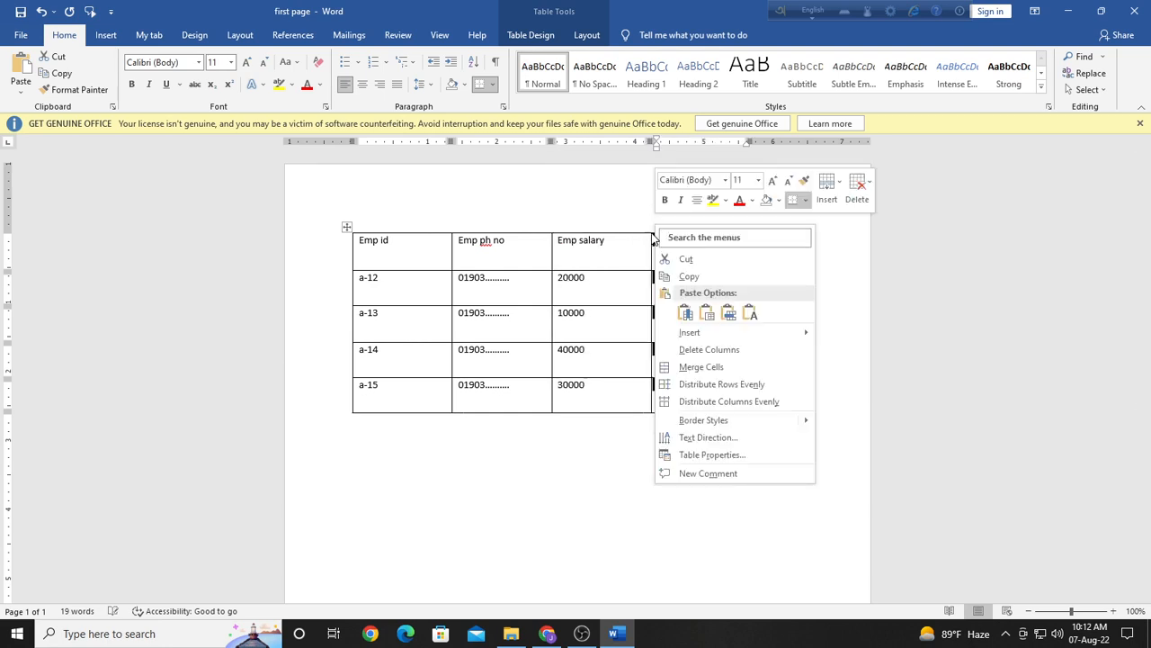
pyautogui.click(603, 203)
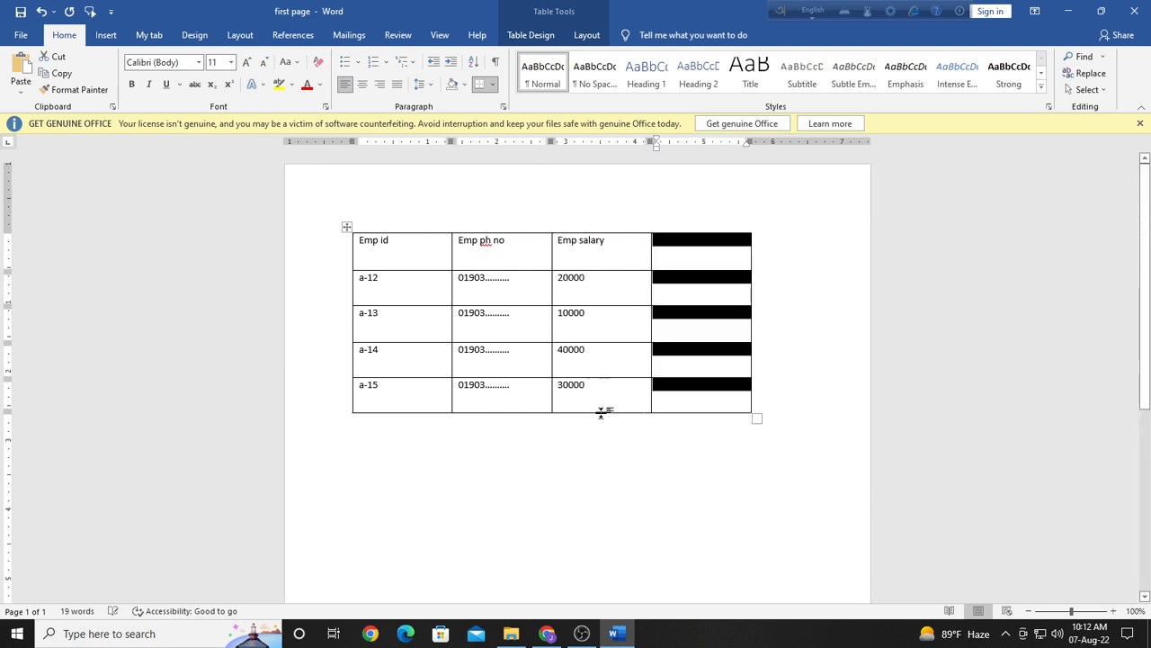
pyautogui.click(606, 391)
pyautogui.click(591, 221)
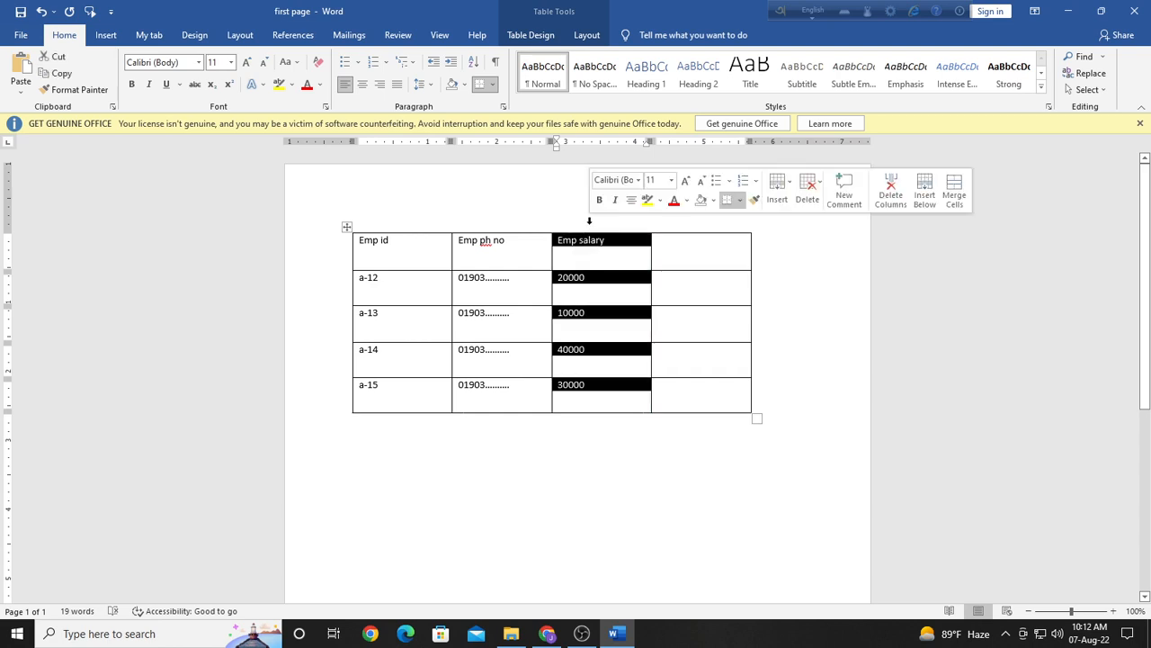
pyautogui.click(587, 493)
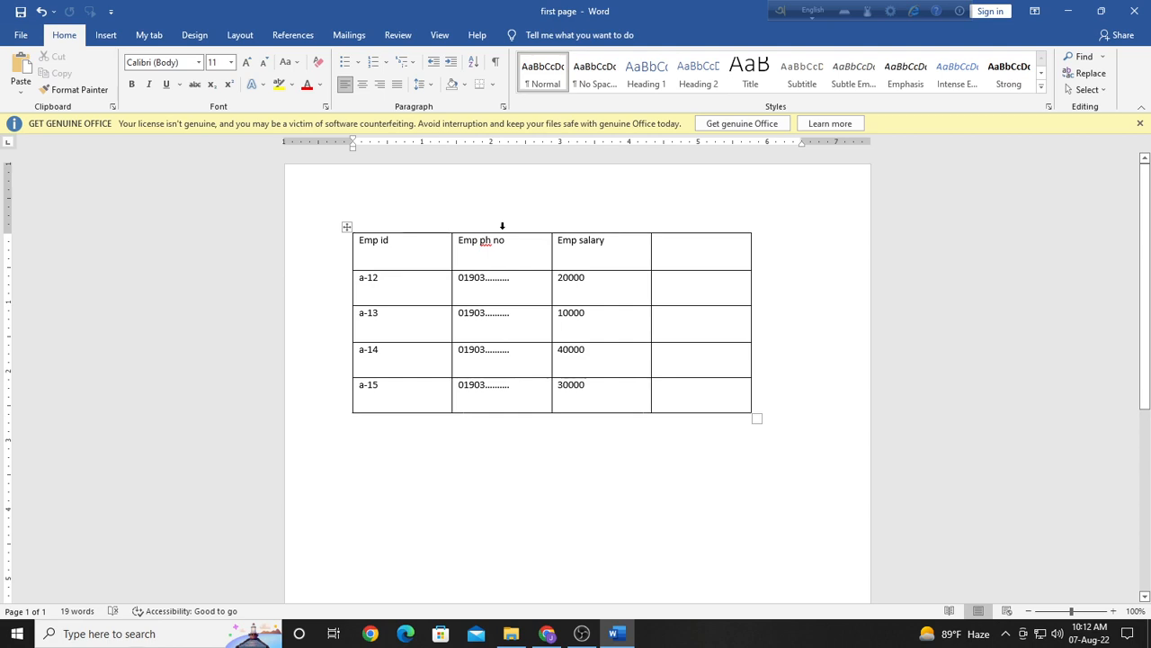
# - Copy the Emp ph no column and paste it between Emp salary and the blank last column
pyautogui.click(502, 226)
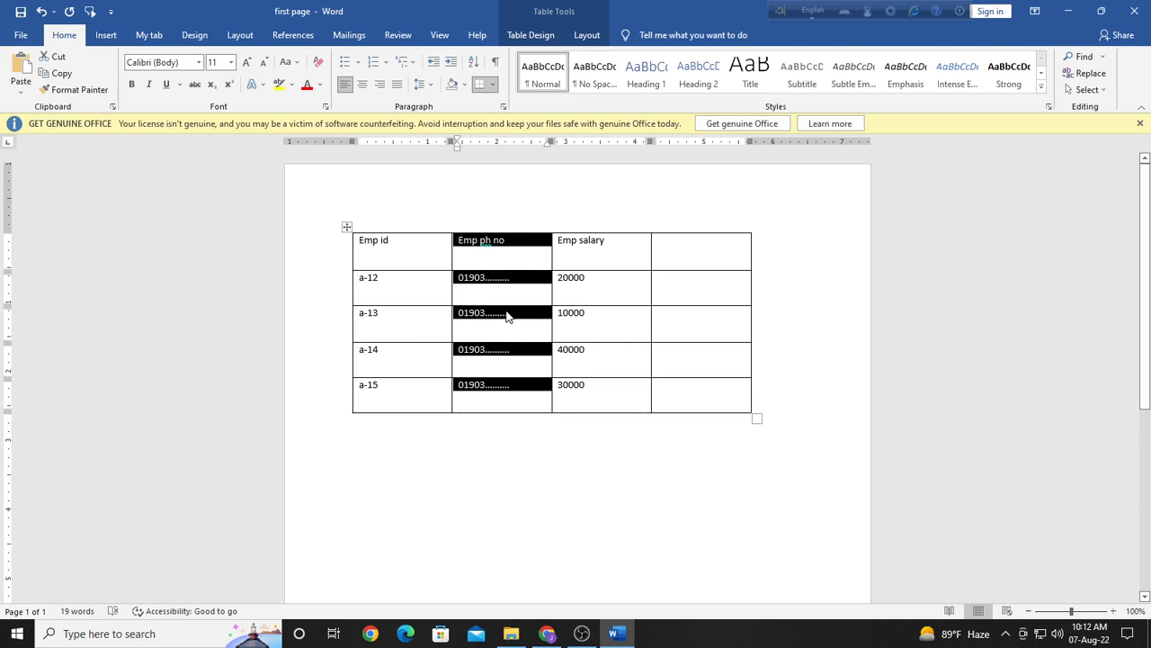
pyautogui.click(697, 246)
pyautogui.hotkey('ctrl', 'v')
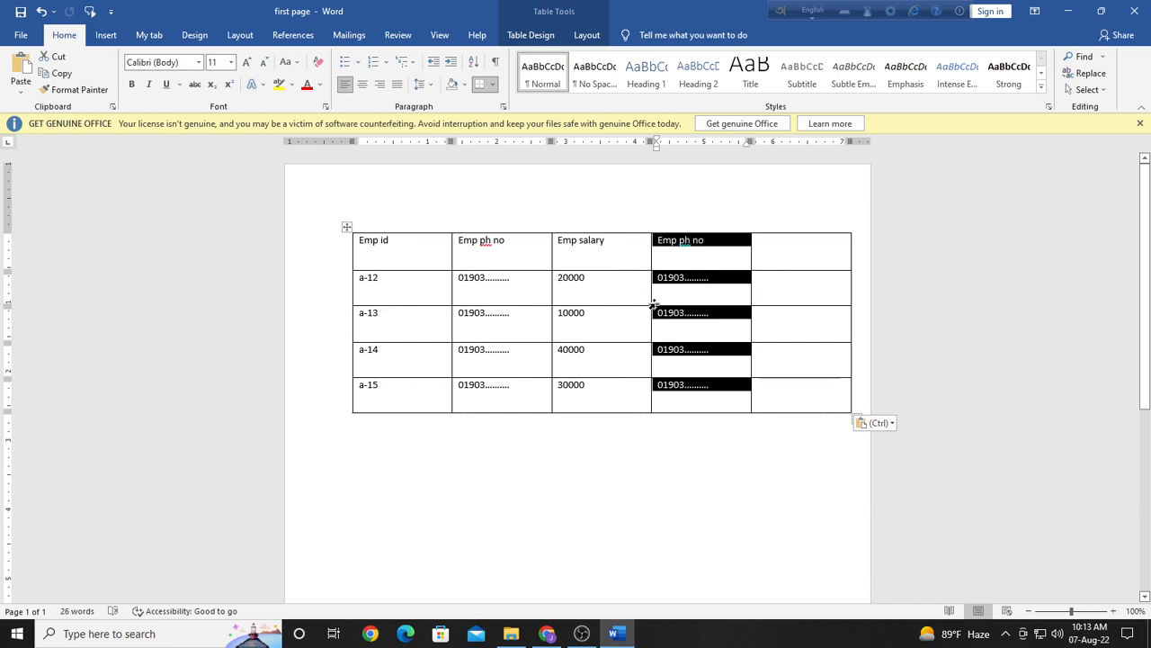
# - Delete the blank last column of the table
pyautogui.moveTo(802, 255); pyautogui.dragTo(803, 403)
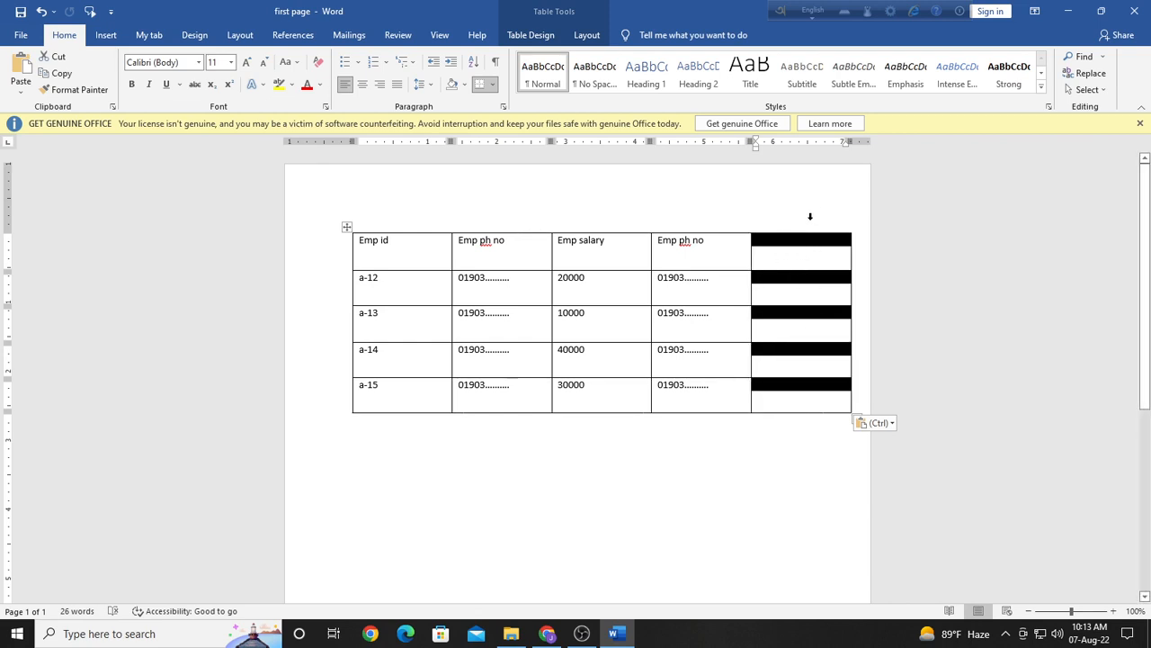
pyautogui.rightClick(810, 263)
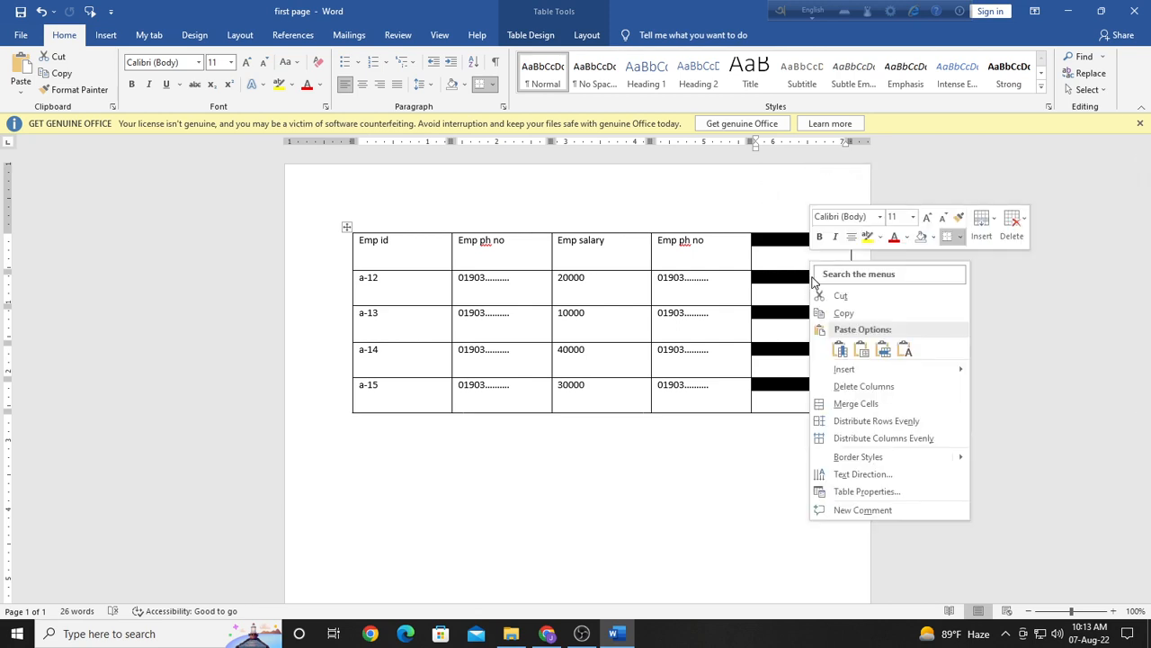
pyautogui.click(866, 387)
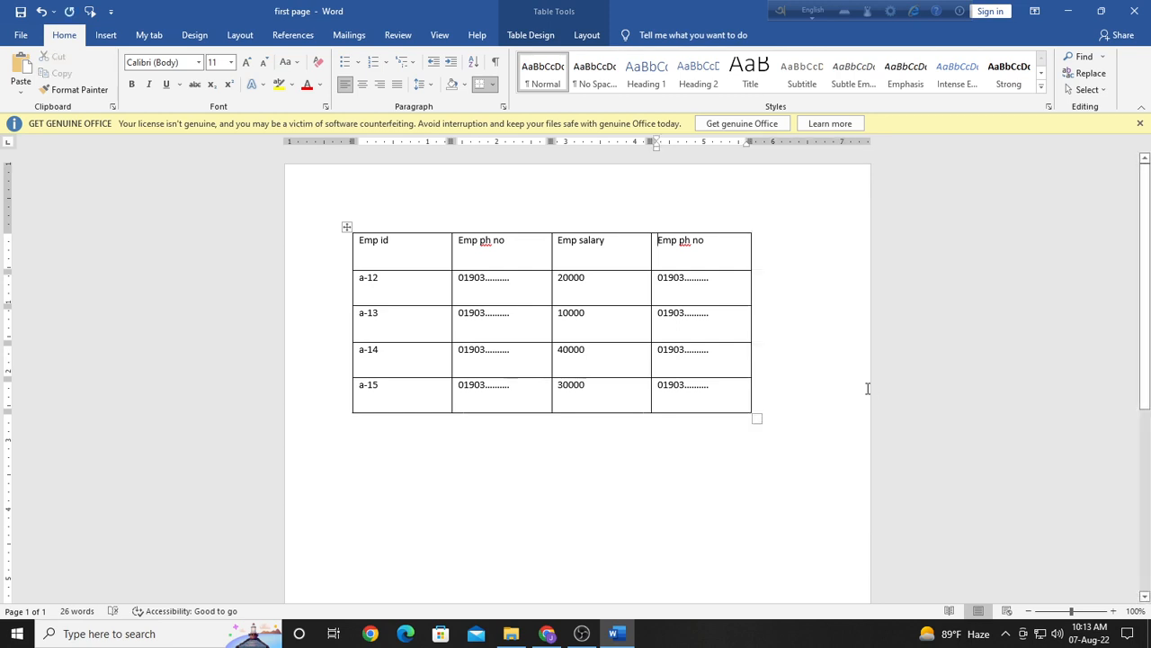
pyautogui.click(582, 633)
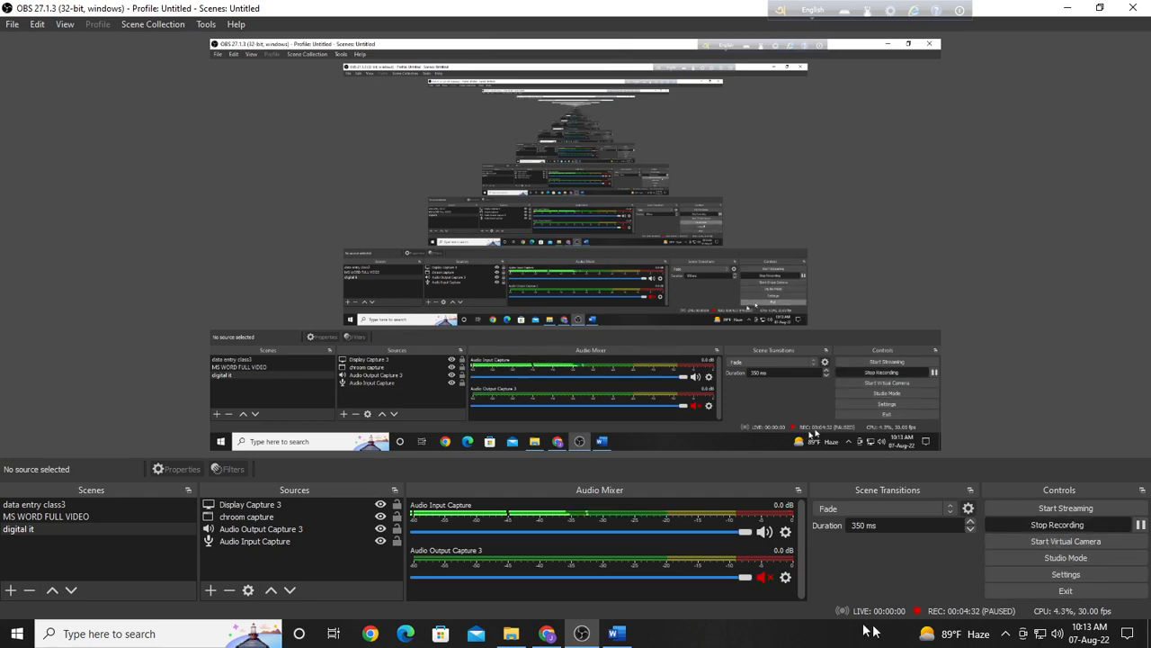
pyautogui.click(615, 633)
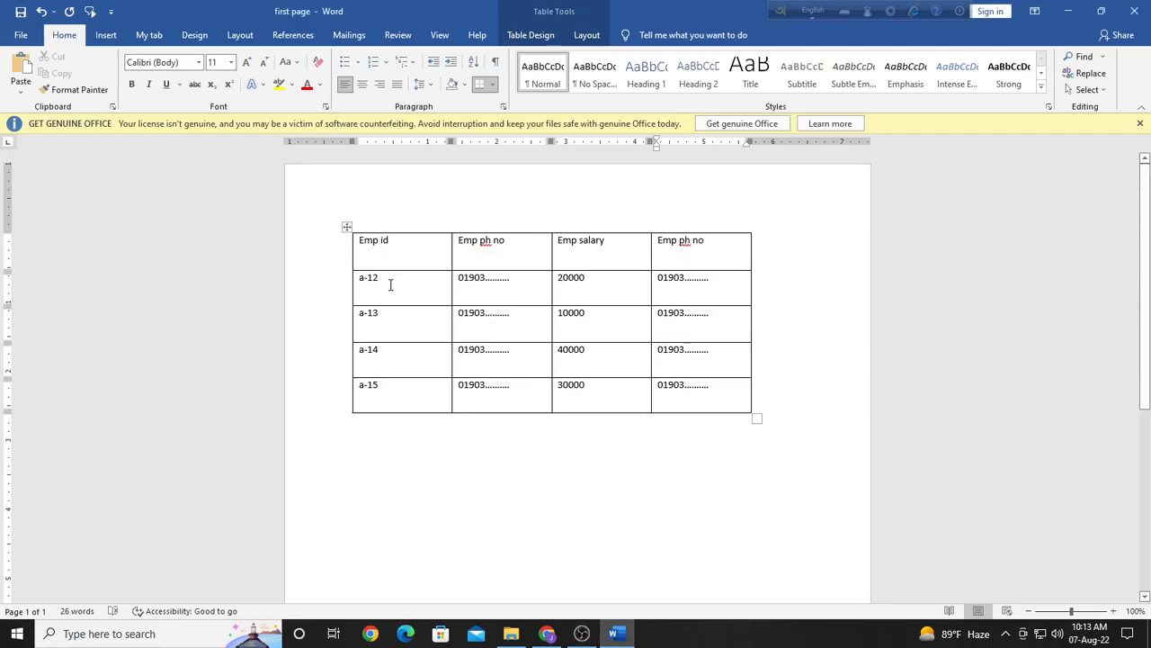
pyautogui.click(364, 289)
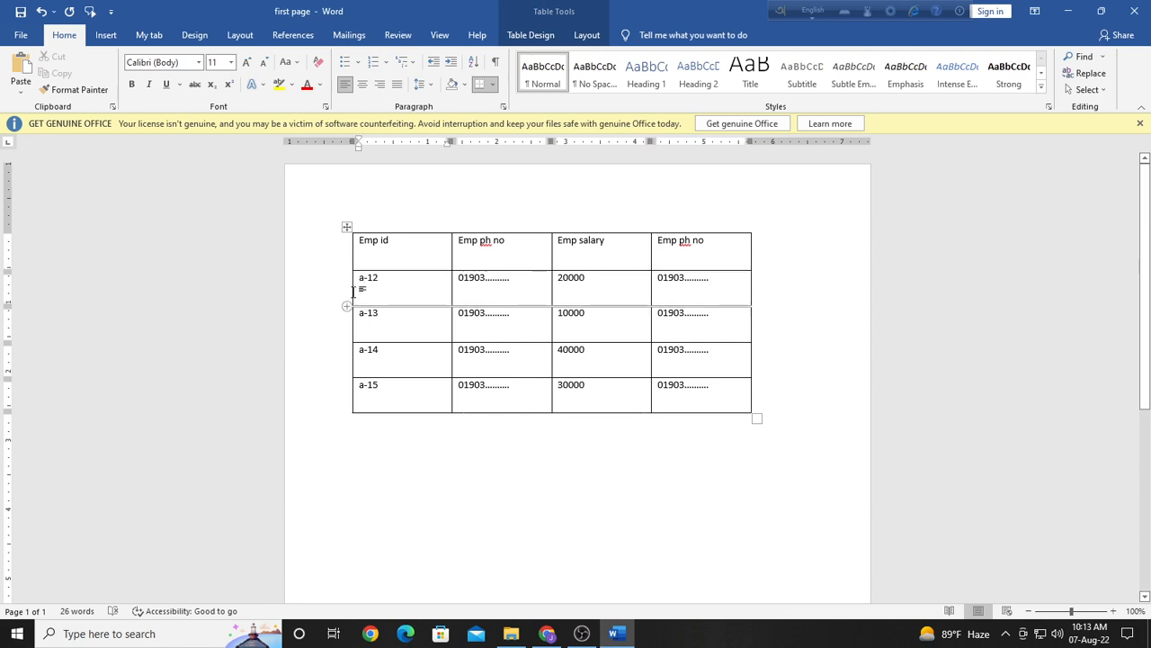
pyautogui.rightClick(352, 294)
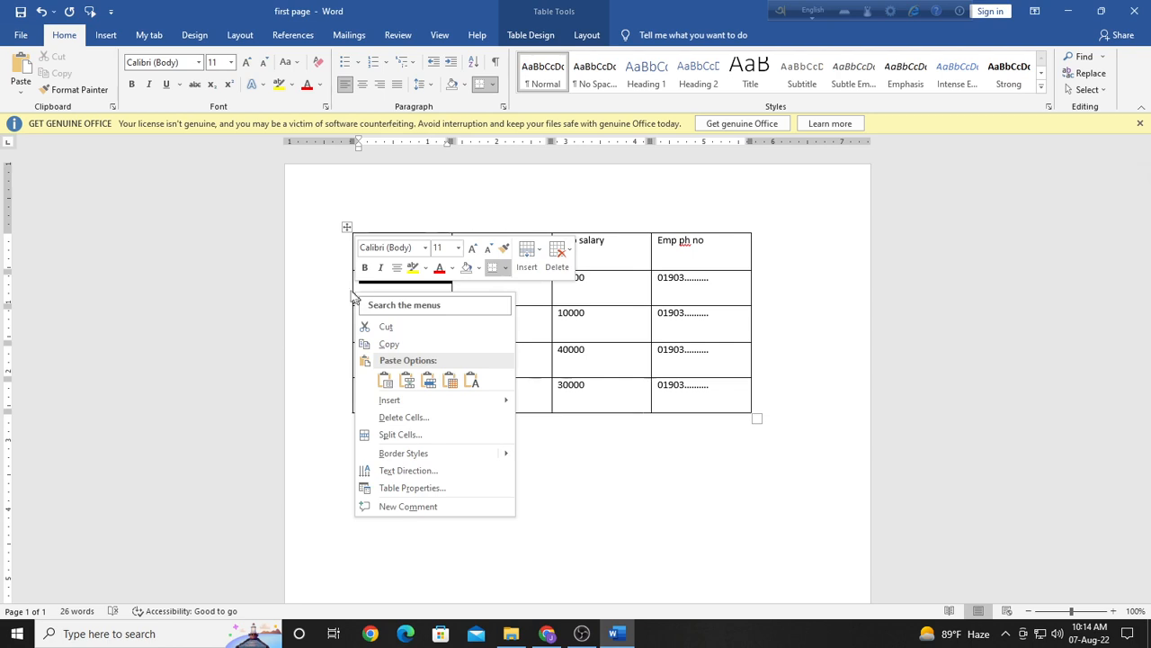
pyautogui.click(342, 294)
pyautogui.moveTo(355, 285); pyautogui.dragTo(382, 295)
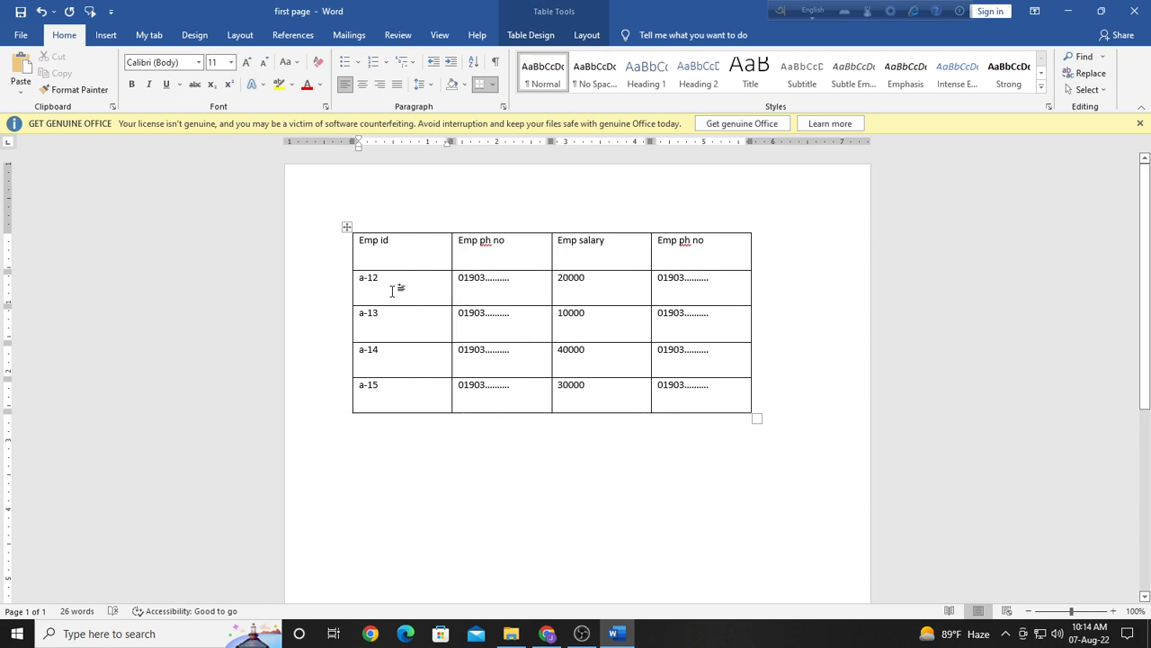
# - Delete the entire a-12 row from the employee table and undo that deletion
pyautogui.click(341, 288)
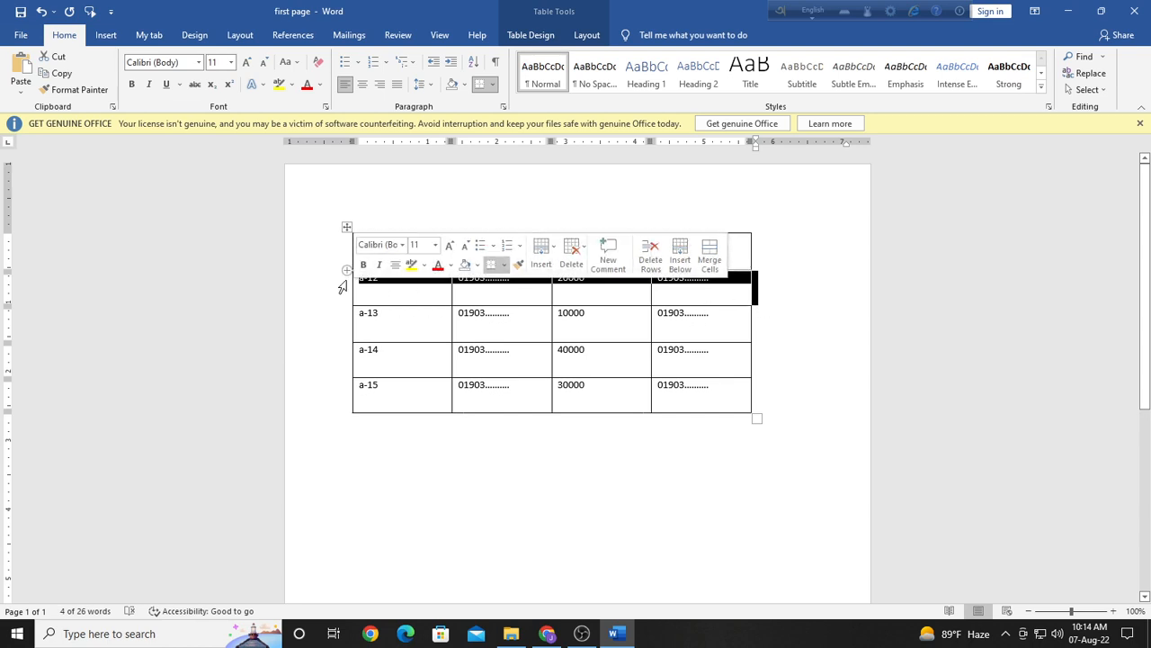
pyautogui.click(577, 252)
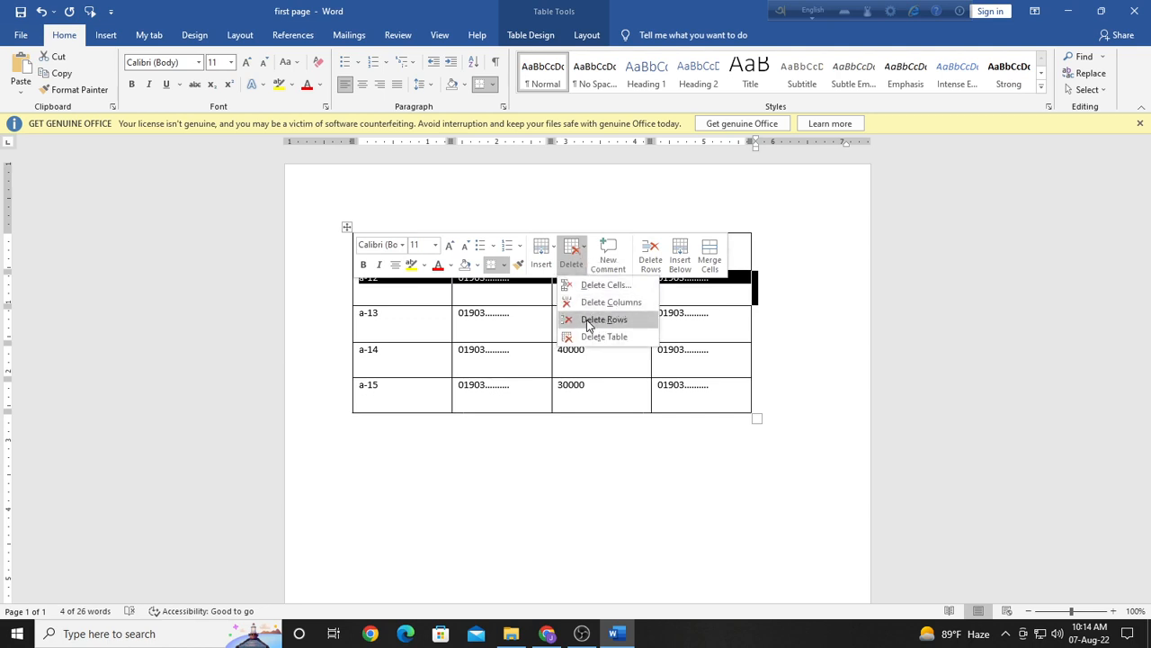
pyautogui.click(592, 321)
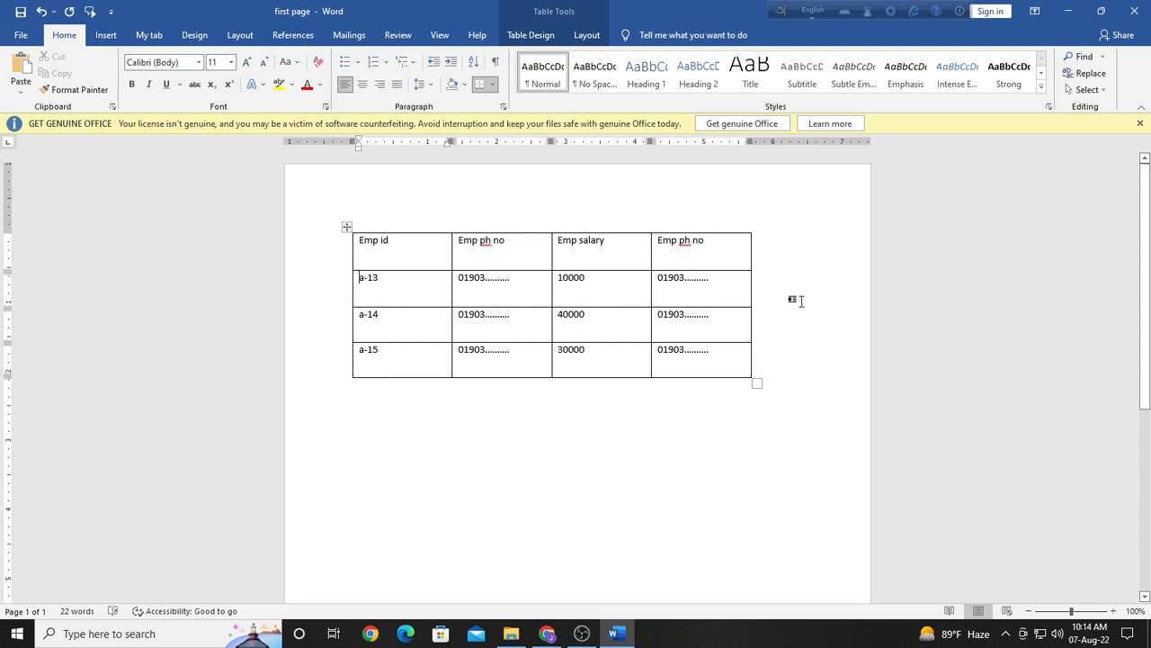
pyautogui.hotkey('ctrl', 'z')
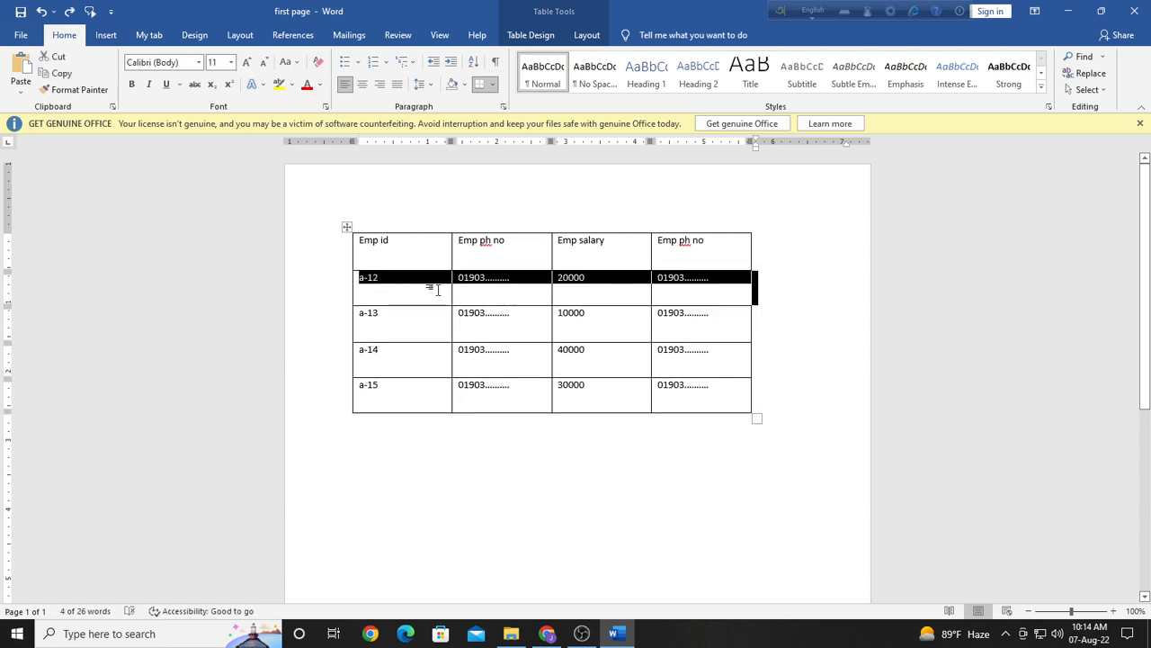
# - Select the entire a-13 row in the employee table and delete it
pyautogui.click(597, 355)
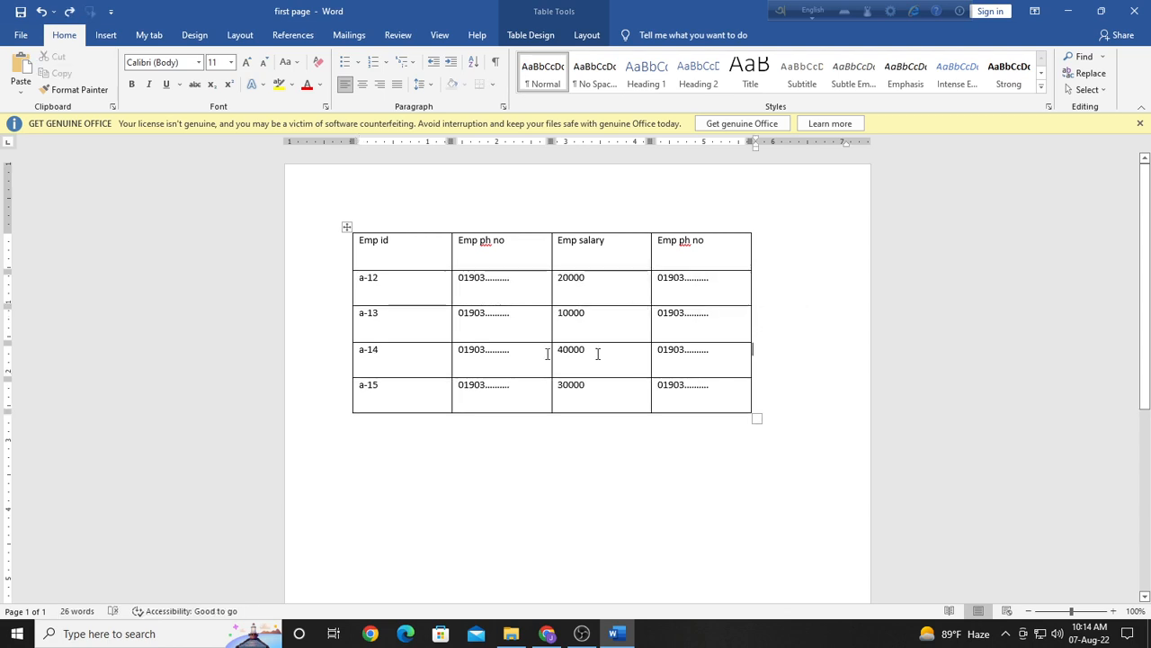
pyautogui.click(352, 315)
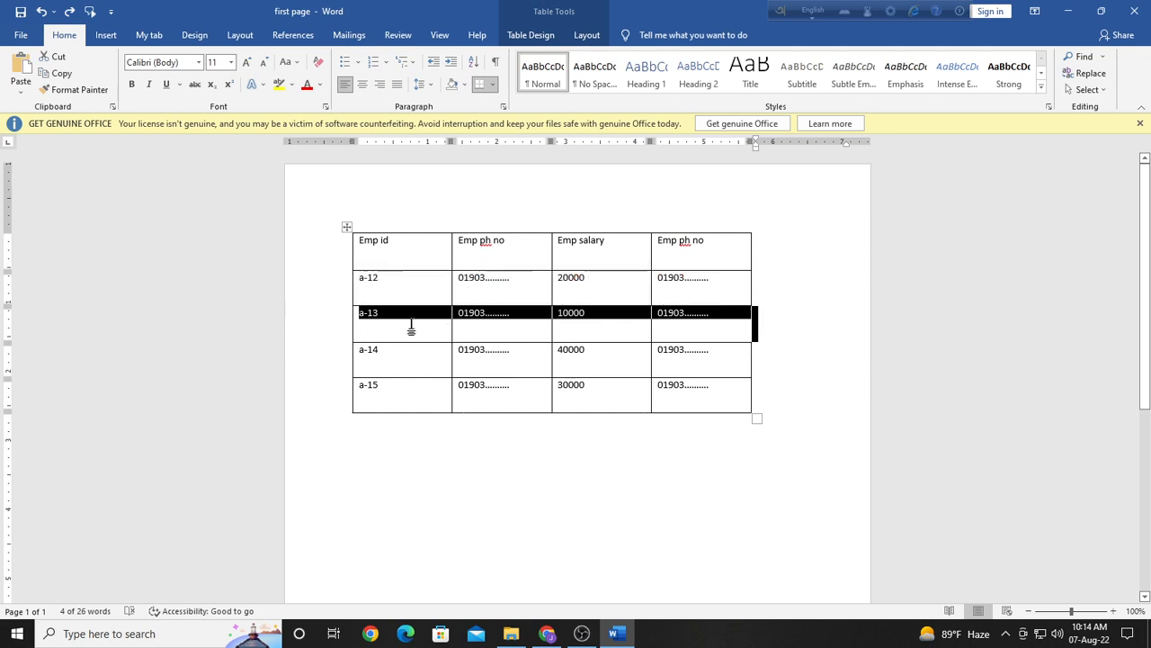
pyautogui.rightClick(695, 324)
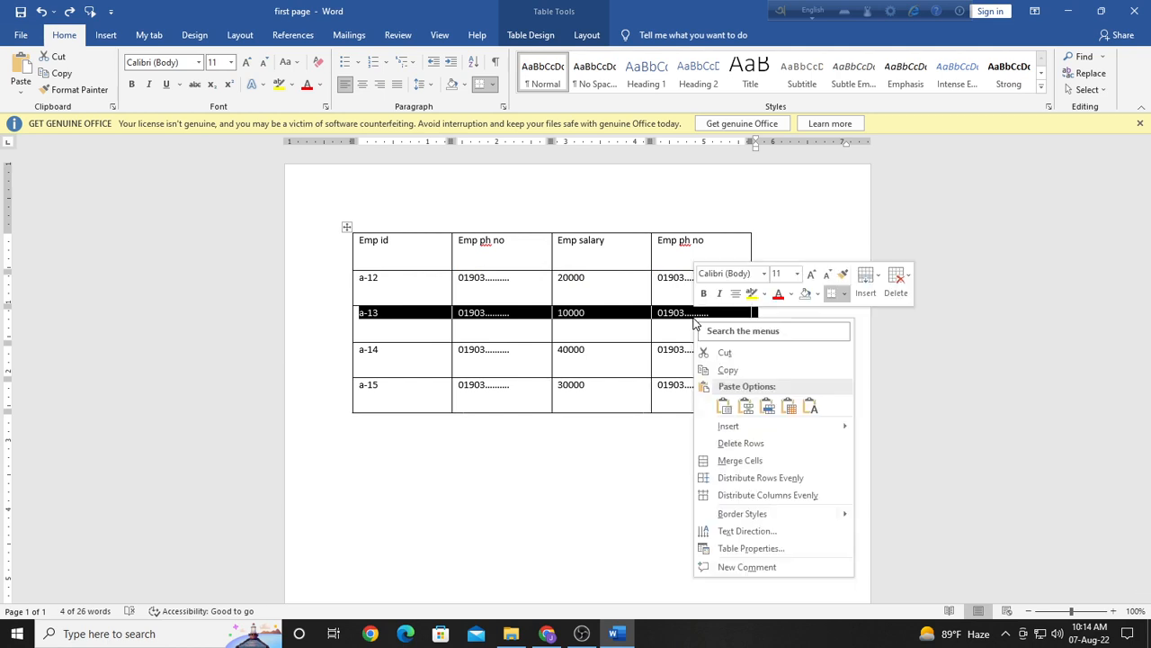
pyautogui.click(739, 445)
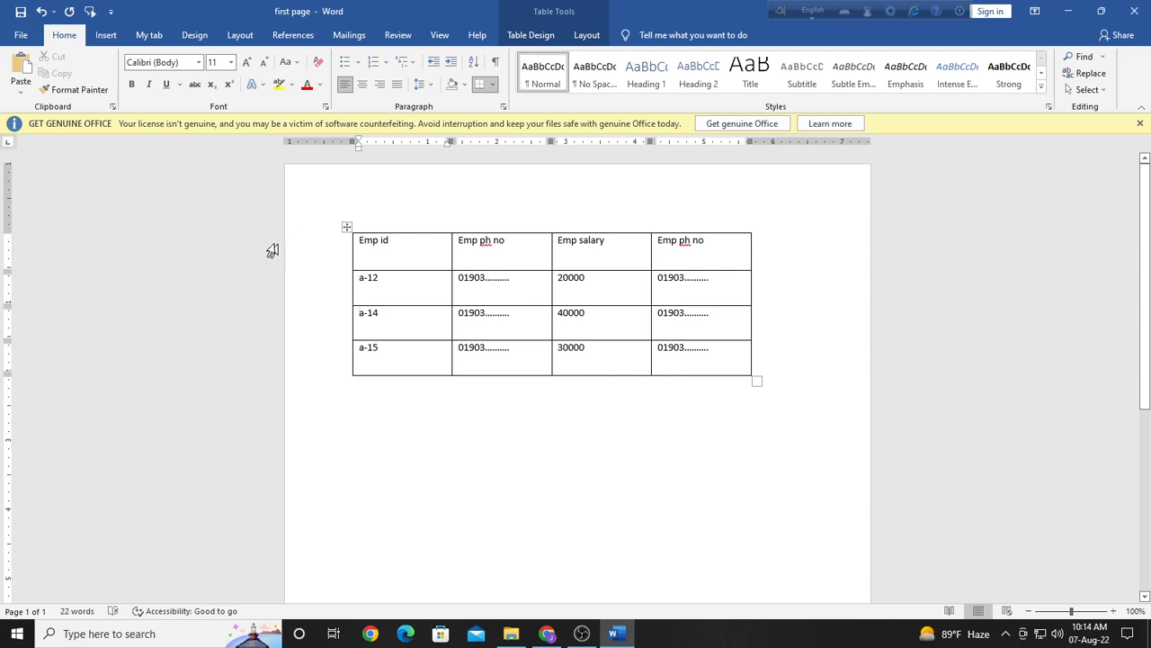